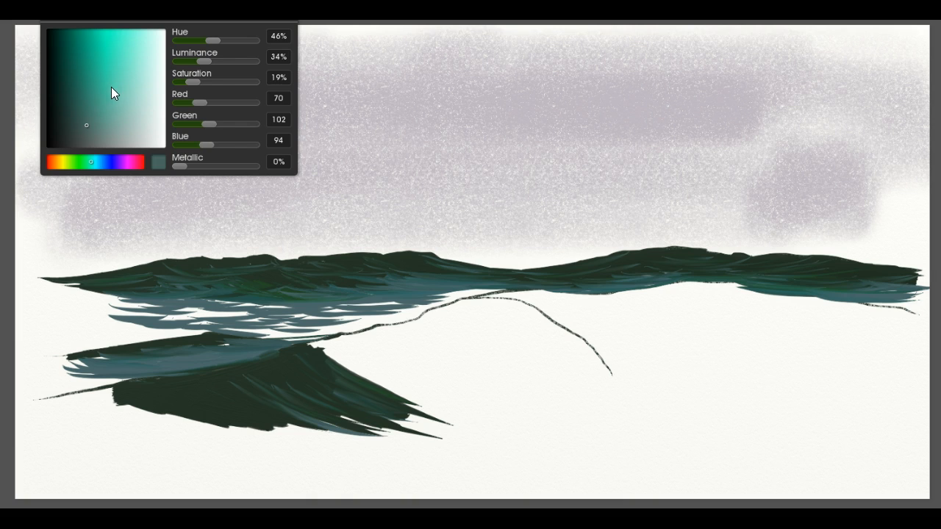
- Set the paint colour to teal (red 65, green 127, blue 111) and block in the central wave's teal crest and green lower face
click(91, 110)
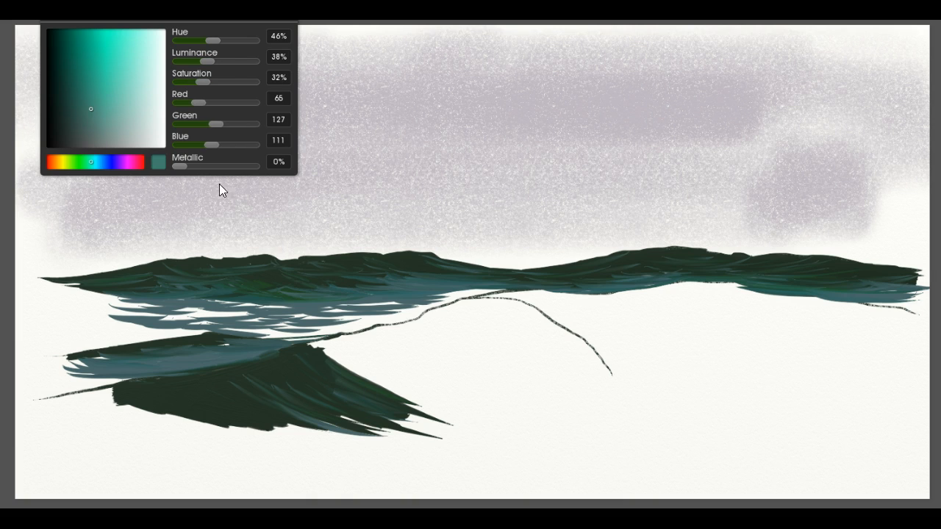
mouse_move(429, 334)
mouse_down()
mouse_move(431, 326)
mouse_move(447, 367)
mouse_move(465, 377)
mouse_move(413, 340)
mouse_move(392, 337)
mouse_move(408, 354)
mouse_move(397, 331)
mouse_move(410, 324)
mouse_move(501, 303)
mouse_move(564, 335)
mouse_move(507, 306)
mouse_move(528, 323)
mouse_move(463, 308)
mouse_move(472, 331)
mouse_move(350, 336)
mouse_move(438, 355)
mouse_move(383, 381)
mouse_move(364, 374)
mouse_move(406, 397)
mouse_move(357, 380)
mouse_move(354, 369)
mouse_move(427, 413)
mouse_move(378, 395)
mouse_move(371, 367)
mouse_move(407, 395)
mouse_up()
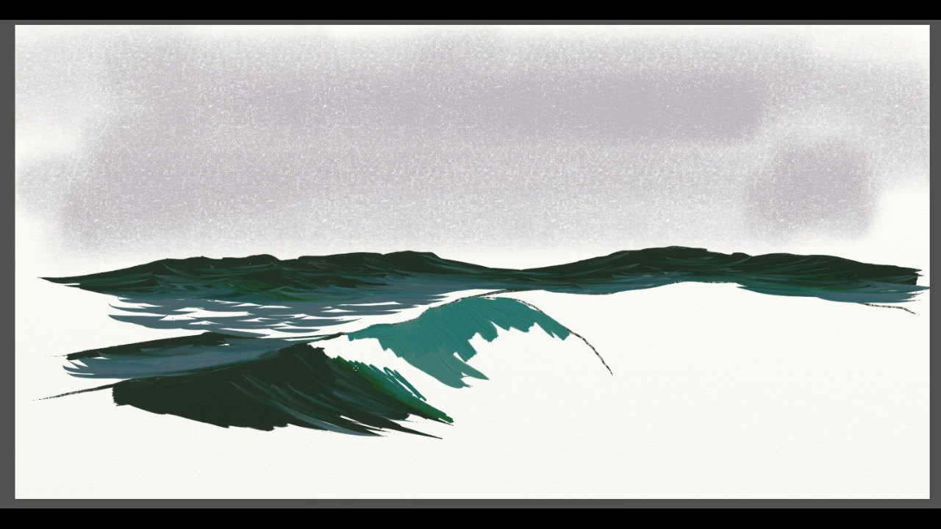
mouse_move(367, 365)
mouse_down()
mouse_move(468, 409)
mouse_move(386, 343)
mouse_move(416, 379)
mouse_move(359, 341)
mouse_move(422, 389)
mouse_move(367, 335)
mouse_move(379, 345)
mouse_move(343, 341)
mouse_move(352, 362)
mouse_move(317, 347)
mouse_move(372, 346)
mouse_move(358, 337)
mouse_move(387, 379)
mouse_move(315, 341)
mouse_move(328, 366)
mouse_move(308, 355)
mouse_move(456, 428)
mouse_up()
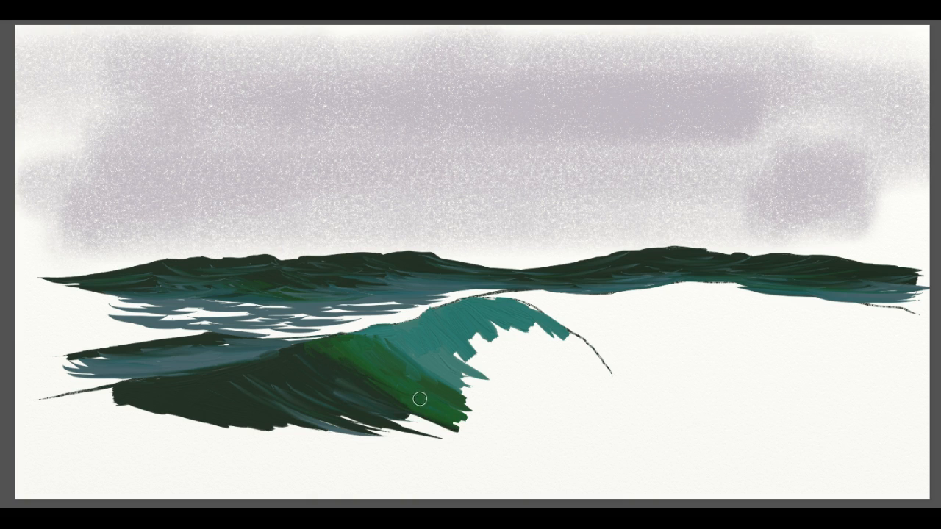
drag(416, 372, 489, 404)
mouse_move(519, 378)
mouse_down()
mouse_move(507, 401)
mouse_move(483, 401)
mouse_move(469, 391)
mouse_move(477, 385)
mouse_move(511, 397)
mouse_move(455, 374)
mouse_move(468, 387)
mouse_move(446, 358)
mouse_move(455, 349)
mouse_move(539, 397)
mouse_move(489, 380)
mouse_move(553, 396)
mouse_move(599, 390)
mouse_move(591, 362)
mouse_move(609, 374)
mouse_move(550, 328)
mouse_move(578, 354)
mouse_up()
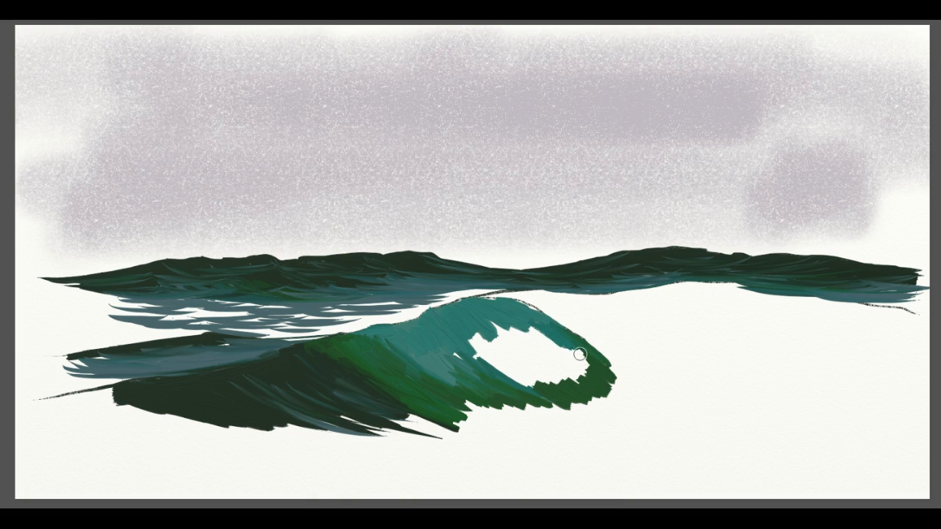
- Fill the white gap inside the central wave's face with teal and blend it into the green below
mouse_move(459, 350)
mouse_down()
mouse_move(463, 364)
mouse_move(515, 382)
mouse_move(486, 369)
mouse_move(518, 357)
mouse_move(472, 337)
mouse_move(529, 332)
mouse_move(581, 350)
mouse_up()
mouse_move(506, 303)
mouse_down()
mouse_move(530, 312)
mouse_move(494, 307)
mouse_up()
mouse_move(591, 352)
mouse_down()
mouse_move(592, 376)
mouse_move(538, 350)
mouse_move(557, 381)
mouse_move(502, 359)
mouse_up()
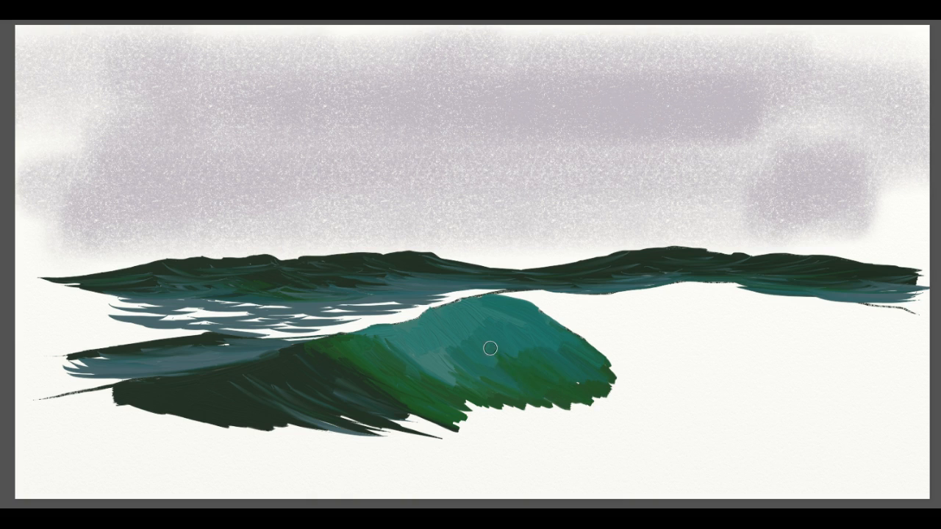
drag(610, 380, 566, 382)
drag(417, 407, 370, 395)
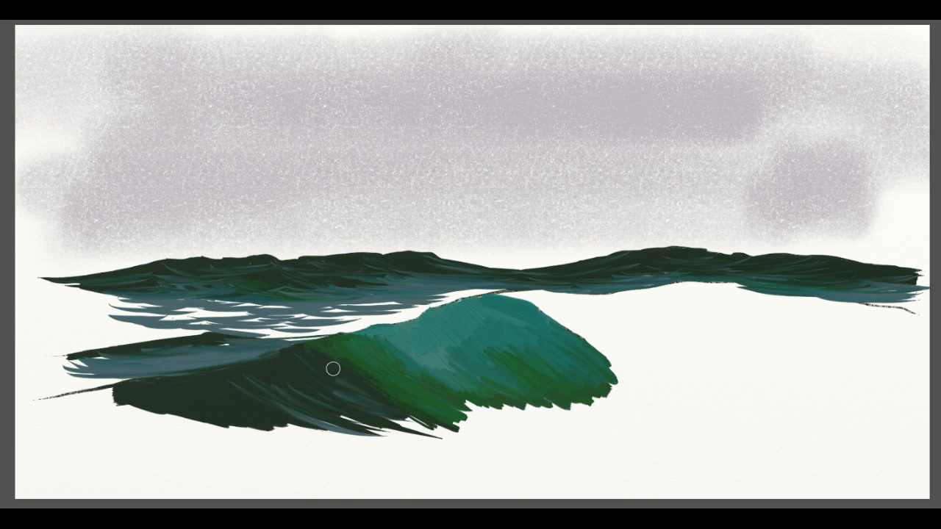
- Fill the white gaps in the water behind the central wave with dark green and blue strokes
mouse_move(280, 324)
mouse_down()
mouse_move(249, 332)
mouse_move(343, 332)
mouse_move(290, 329)
mouse_move(394, 318)
mouse_move(309, 305)
mouse_move(366, 310)
mouse_move(231, 320)
mouse_move(331, 324)
mouse_move(308, 334)
mouse_move(244, 322)
mouse_move(275, 311)
mouse_move(186, 304)
mouse_move(211, 316)
mouse_move(165, 321)
mouse_move(252, 328)
mouse_move(103, 327)
mouse_move(207, 312)
mouse_move(166, 303)
mouse_move(426, 301)
mouse_move(420, 312)
mouse_move(308, 328)
mouse_move(379, 320)
mouse_move(310, 336)
mouse_move(244, 339)
mouse_move(266, 339)
mouse_move(212, 326)
mouse_move(78, 335)
mouse_move(118, 343)
mouse_move(269, 312)
mouse_move(194, 307)
mouse_move(232, 297)
mouse_move(162, 298)
mouse_up()
mouse_move(456, 302)
mouse_down()
mouse_move(406, 299)
mouse_move(480, 291)
mouse_move(413, 290)
mouse_move(522, 284)
mouse_move(430, 292)
mouse_move(519, 288)
mouse_move(374, 321)
mouse_move(433, 308)
mouse_move(395, 322)
mouse_move(370, 318)
mouse_up()
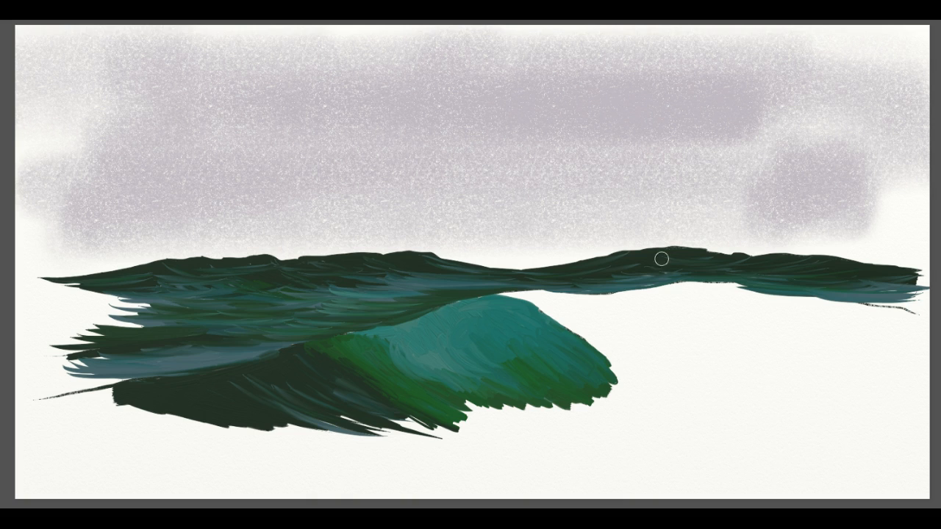
- Paint dark green and teal strokes along the central wave's lower edge, sweeping toward the right of the canvas
drag(227, 405, 411, 444)
drag(324, 428, 482, 442)
drag(340, 415, 474, 439)
drag(374, 418, 449, 436)
drag(441, 426, 511, 440)
drag(463, 422, 559, 435)
drag(494, 431, 558, 437)
drag(454, 425, 546, 438)
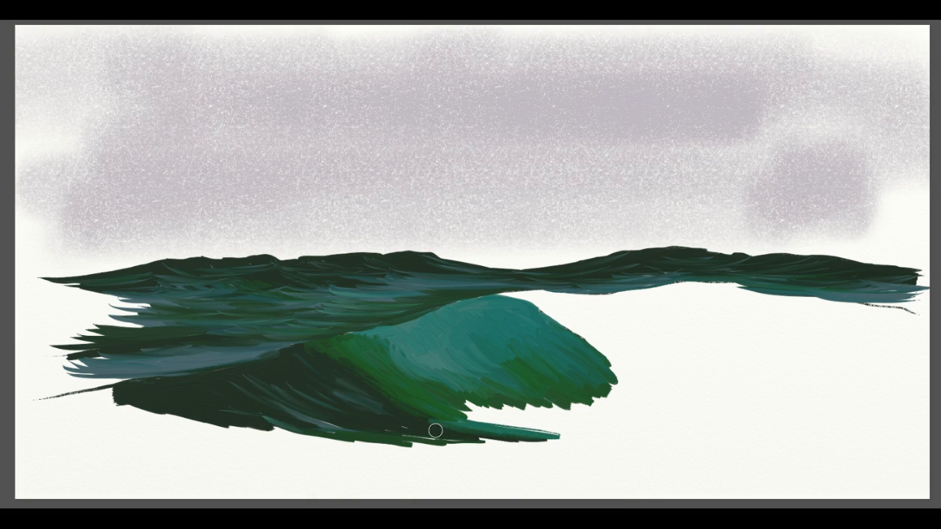
- Extend the green lower face of the central wave to the right, tapering it to a point below the crest
drag(431, 428, 531, 426)
drag(454, 410, 580, 435)
drag(528, 423, 594, 427)
drag(508, 411, 668, 427)
mouse_move(547, 421)
mouse_down()
mouse_move(665, 425)
mouse_move(613, 423)
mouse_up()
drag(544, 398, 654, 422)
drag(591, 404, 689, 429)
drag(619, 433, 670, 434)
mouse_move(422, 418)
mouse_down()
mouse_move(478, 429)
mouse_move(462, 422)
mouse_up()
mouse_move(387, 410)
mouse_down()
mouse_move(571, 431)
mouse_move(390, 416)
mouse_move(513, 436)
mouse_up()
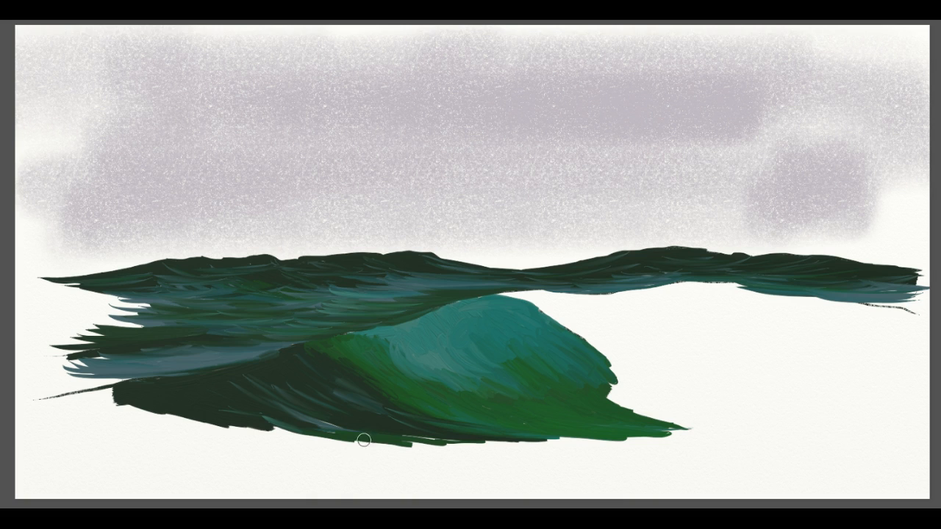
- Paint long dark green strokes along the base of the green face, drawing it out into a thin tail
drag(438, 417, 637, 442)
mouse_move(514, 437)
mouse_down()
mouse_move(698, 441)
mouse_move(788, 432)
mouse_up()
mouse_move(523, 436)
mouse_down()
mouse_move(685, 446)
mouse_move(751, 436)
mouse_up()
drag(538, 435, 641, 430)
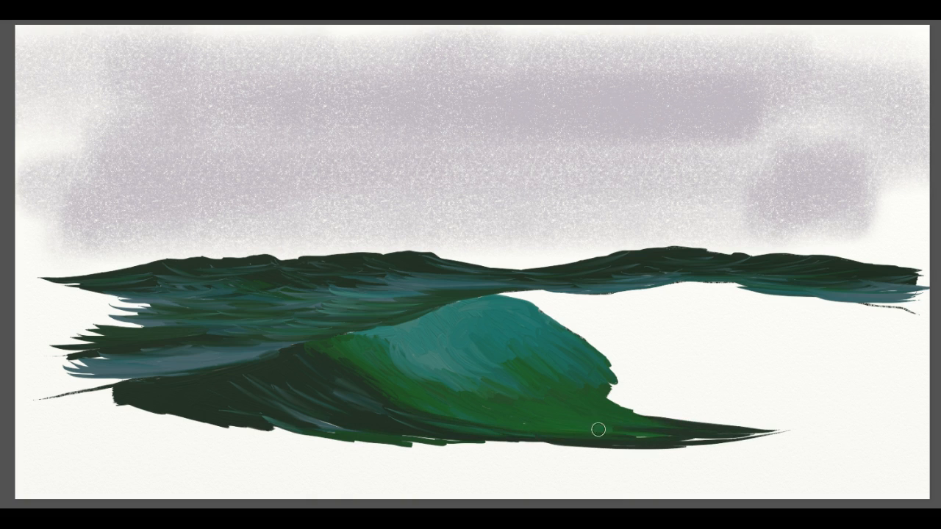
- Blend the green face into the tail and thicken the tail's upper edge with dark green strokes up to the crest
drag(434, 414, 550, 434)
drag(498, 401, 691, 434)
drag(593, 413, 735, 425)
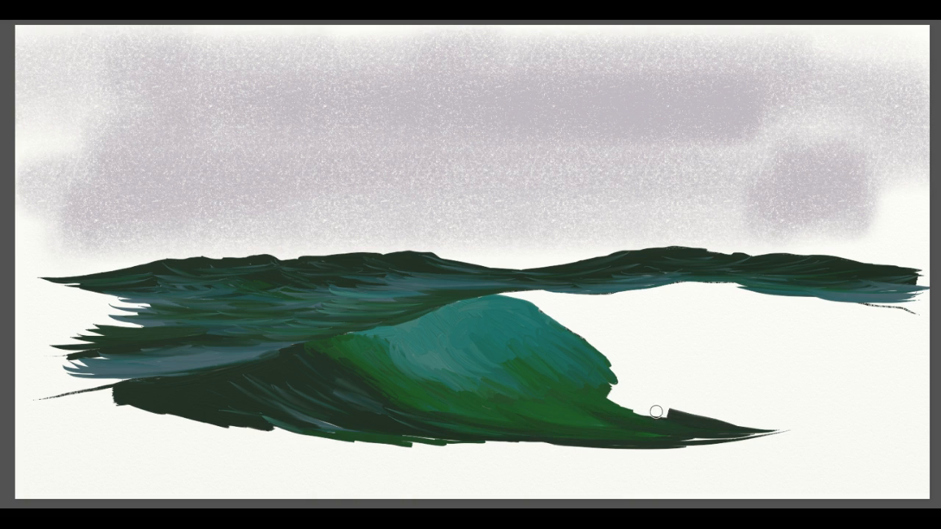
drag(610, 393, 668, 417)
drag(637, 414, 820, 428)
drag(724, 439, 826, 434)
drag(599, 399, 648, 416)
mouse_move(596, 396)
mouse_down()
mouse_move(633, 409)
mouse_move(619, 402)
mouse_up()
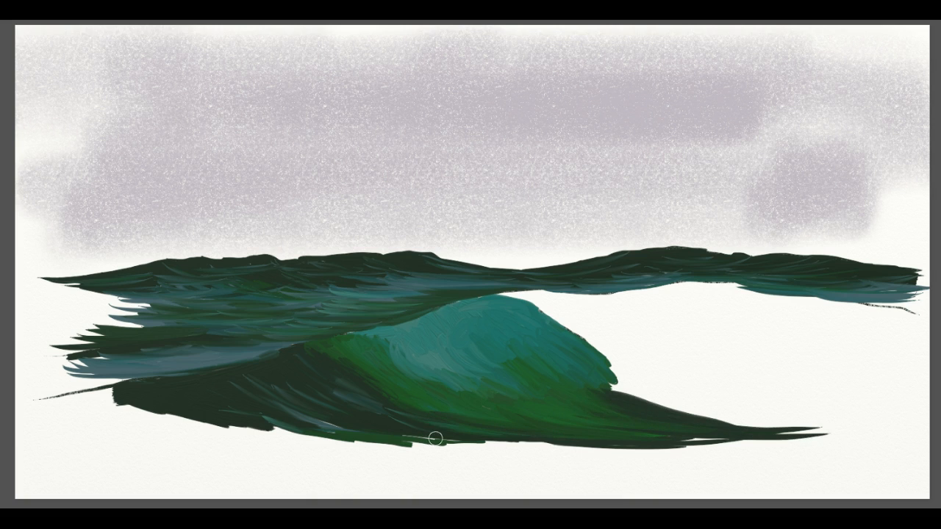
- Smooth the lower left edge of the central wave with long dark green strokes
drag(227, 426, 375, 439)
drag(294, 431, 478, 436)
drag(290, 411, 328, 429)
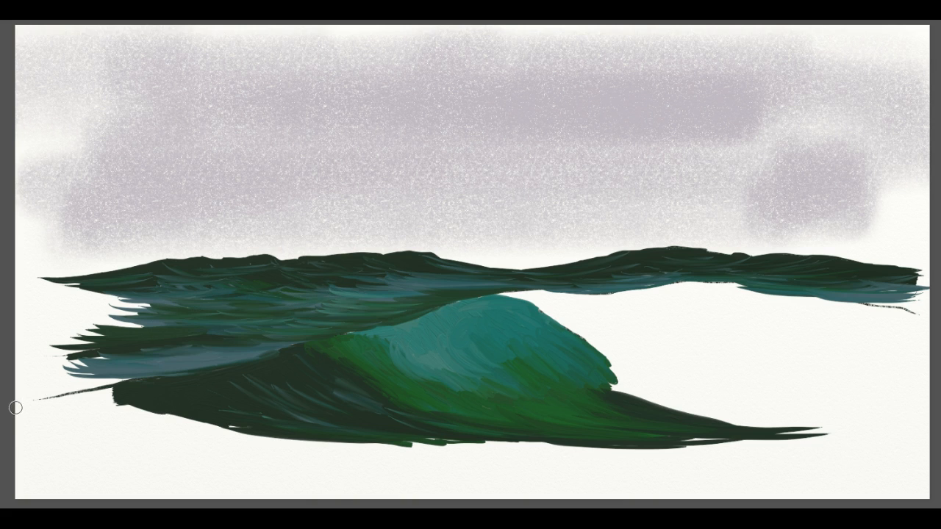
- Work dark green strokes into the blue-grey water just behind the central wave's left shoulder
drag(182, 347, 297, 342)
drag(234, 359, 66, 379)
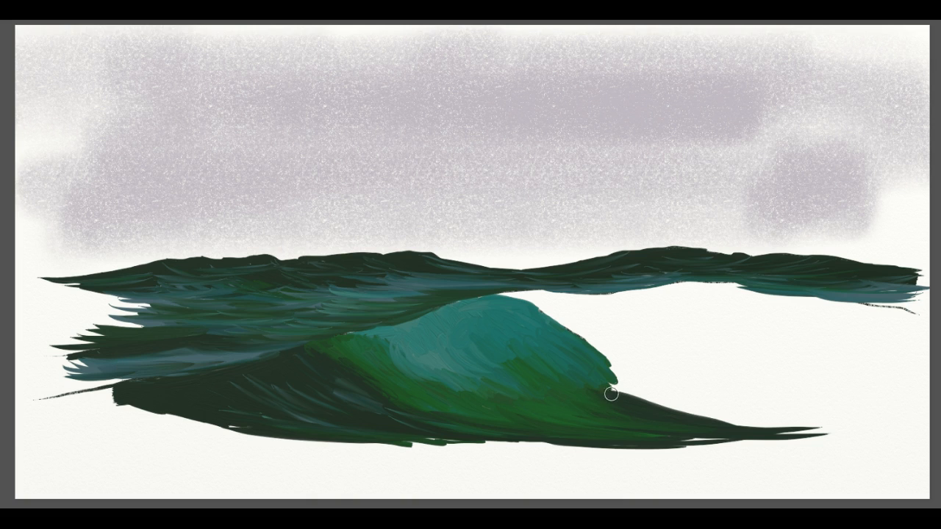
- Paint a broad dark green band beneath the whole central wave, extending its base to both sides
mouse_move(610, 383)
mouse_down()
mouse_move(733, 425)
mouse_move(875, 419)
mouse_move(745, 428)
mouse_move(632, 453)
mouse_up()
mouse_move(563, 452)
mouse_down()
mouse_move(541, 453)
mouse_move(586, 447)
mouse_move(372, 441)
mouse_move(270, 430)
mouse_move(294, 422)
mouse_move(140, 409)
mouse_move(245, 424)
mouse_move(264, 413)
mouse_up()
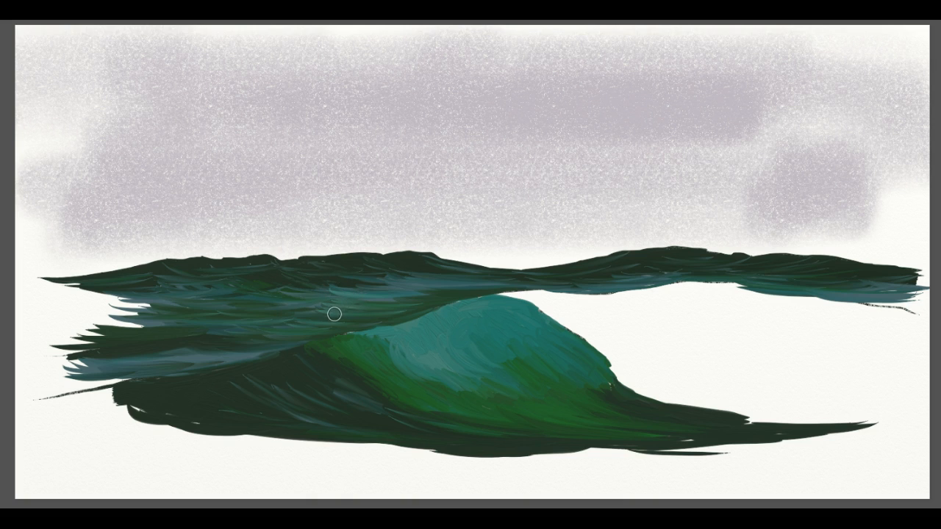
- Add dark green ripple strokes to the background water on the left, extending them to its outer edge
mouse_move(273, 292)
mouse_down()
mouse_move(325, 297)
mouse_move(290, 303)
mouse_move(324, 297)
mouse_move(279, 292)
mouse_move(291, 298)
mouse_up()
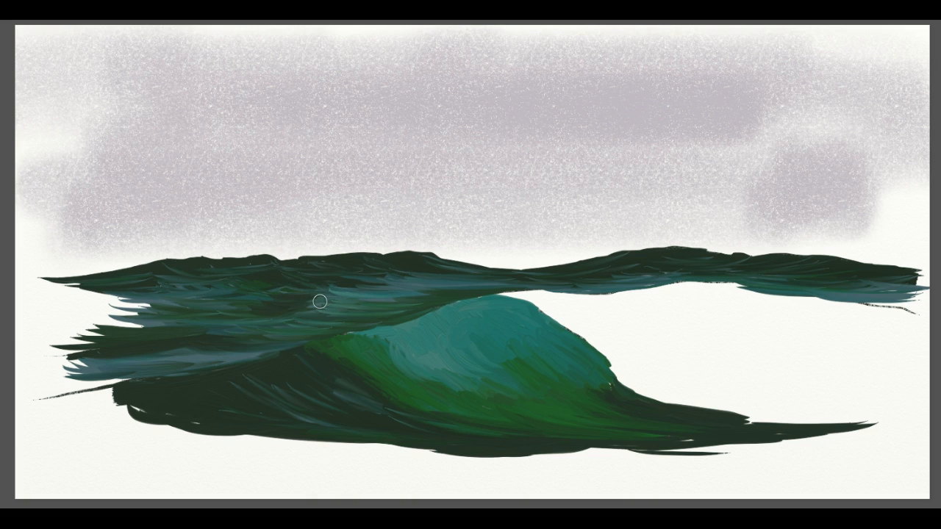
mouse_move(360, 283)
mouse_down()
mouse_move(418, 279)
mouse_move(405, 270)
mouse_up()
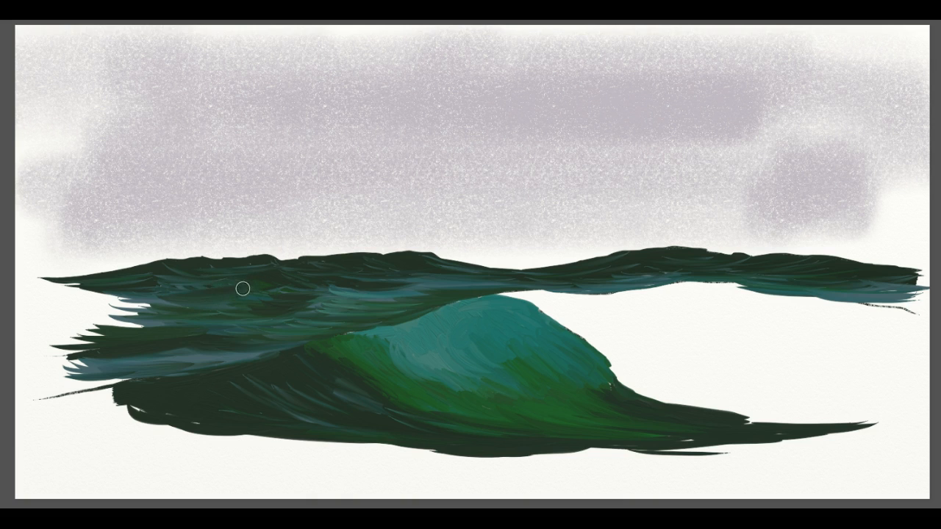
mouse_move(154, 273)
mouse_down()
mouse_move(48, 283)
mouse_move(147, 295)
mouse_up()
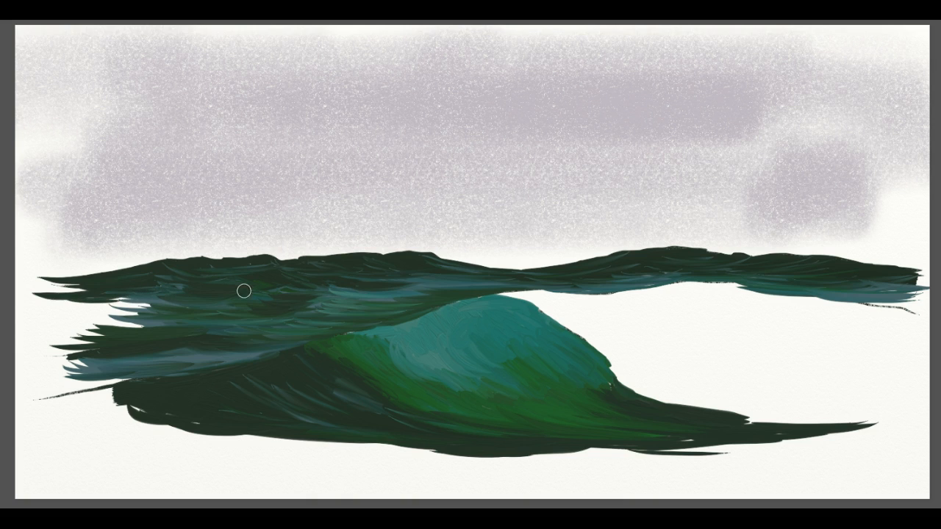
- Thicken the dark right-hand edge of the central wave where the crest meets the tail
drag(614, 373, 633, 396)
drag(613, 361, 643, 387)
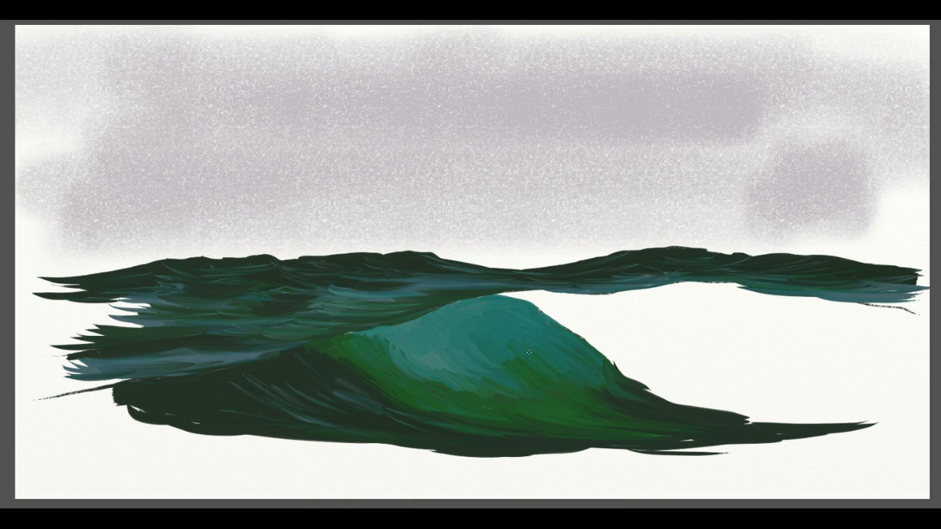
- Block in the left part of the breaking wave behind the central crest with downward teal strokes
mouse_move(563, 309)
mouse_down()
mouse_move(608, 336)
mouse_move(611, 323)
mouse_up()
drag(518, 295, 618, 307)
drag(563, 293, 661, 331)
drag(602, 291, 678, 332)
mouse_move(634, 290)
mouse_down()
mouse_move(739, 333)
mouse_move(707, 301)
mouse_move(760, 347)
mouse_up()
drag(729, 317, 765, 343)
drag(697, 297, 757, 347)
drag(703, 314, 725, 335)
mouse_move(666, 311)
mouse_down()
mouse_move(720, 356)
mouse_move(708, 352)
mouse_up()
drag(592, 296, 669, 341)
mouse_move(560, 292)
mouse_down()
mouse_move(647, 343)
mouse_move(629, 338)
mouse_up()
mouse_move(535, 297)
mouse_down()
mouse_move(607, 336)
mouse_move(564, 315)
mouse_up()
drag(641, 332, 703, 359)
- Continue the teal breaking wave to the right edge of the canvas with downward curving strokes
drag(684, 287, 772, 314)
mouse_move(717, 285)
mouse_down()
mouse_move(849, 340)
mouse_move(793, 298)
mouse_move(928, 322)
mouse_up()
drag(867, 305, 888, 337)
drag(839, 309, 861, 345)
mouse_move(799, 309)
mouse_down()
mouse_move(837, 347)
mouse_move(810, 353)
mouse_up()
mouse_move(761, 311)
mouse_down()
mouse_move(793, 346)
mouse_move(779, 353)
mouse_up()
drag(704, 317, 724, 356)
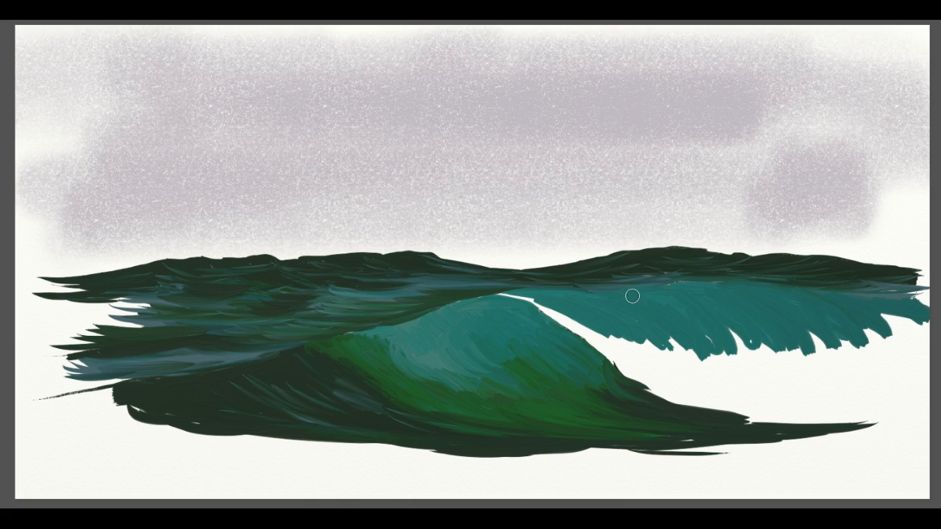
- Blend the teal breaking wave's top edge into the dark water and fill out its ragged lower edge
drag(519, 290, 683, 295)
drag(557, 291, 771, 294)
drag(627, 286, 735, 288)
mouse_move(617, 328)
mouse_down()
mouse_move(641, 355)
mouse_move(739, 368)
mouse_up()
mouse_move(735, 331)
mouse_down()
mouse_move(764, 353)
mouse_move(866, 334)
mouse_move(908, 338)
mouse_up()
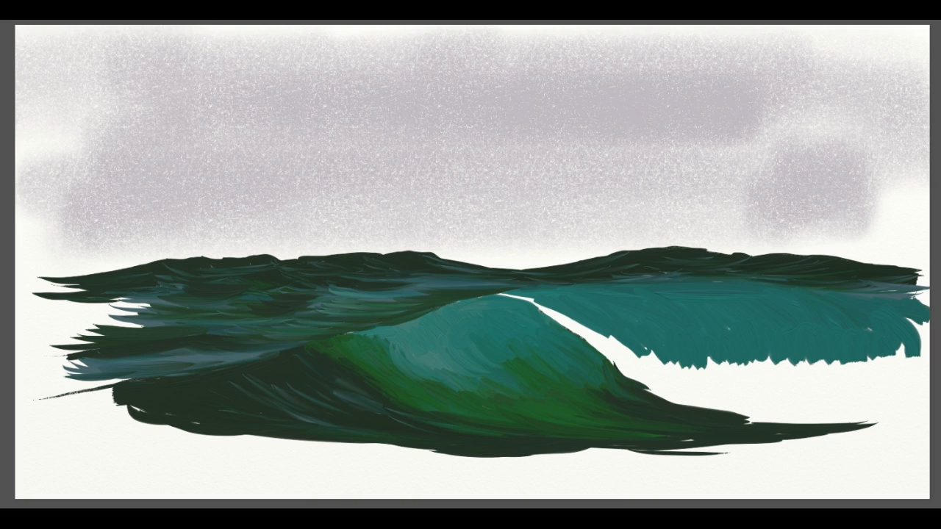
- Pick a lighter teal and brush curved highlights along the upper left part of the breaking wave
key(Return)
click(122, 92)
key(Return)
mouse_move(560, 296)
mouse_down()
mouse_move(605, 306)
mouse_move(609, 317)
mouse_move(599, 302)
mouse_move(619, 293)
mouse_move(644, 310)
mouse_move(634, 292)
mouse_move(758, 290)
mouse_move(707, 293)
mouse_up()
drag(613, 291, 673, 314)
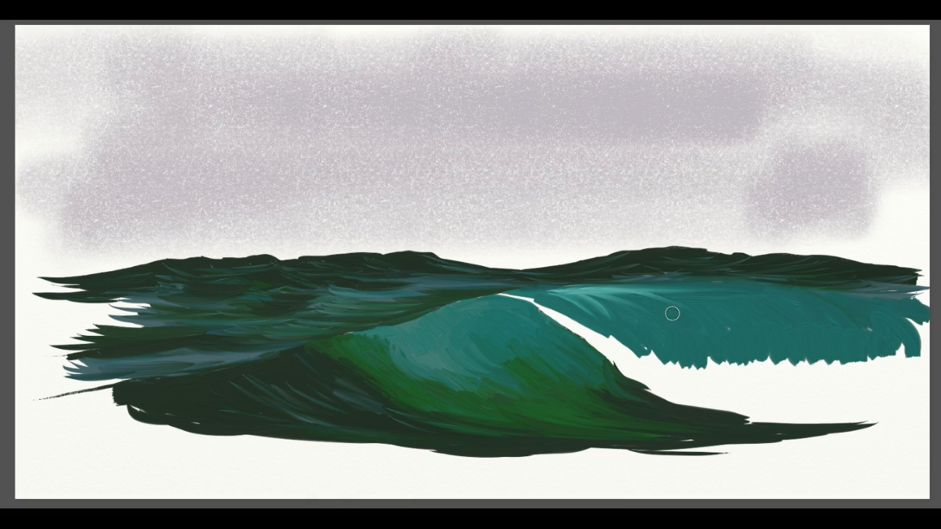
drag(616, 291, 665, 306)
drag(622, 292, 652, 318)
mouse_move(601, 289)
mouse_down()
mouse_move(627, 308)
mouse_move(623, 317)
mouse_up()
mouse_move(622, 294)
mouse_down()
mouse_move(623, 317)
mouse_move(595, 291)
mouse_move(652, 320)
mouse_up()
mouse_move(608, 294)
mouse_down()
mouse_move(627, 322)
mouse_move(612, 307)
mouse_move(657, 321)
mouse_up()
drag(613, 294, 626, 320)
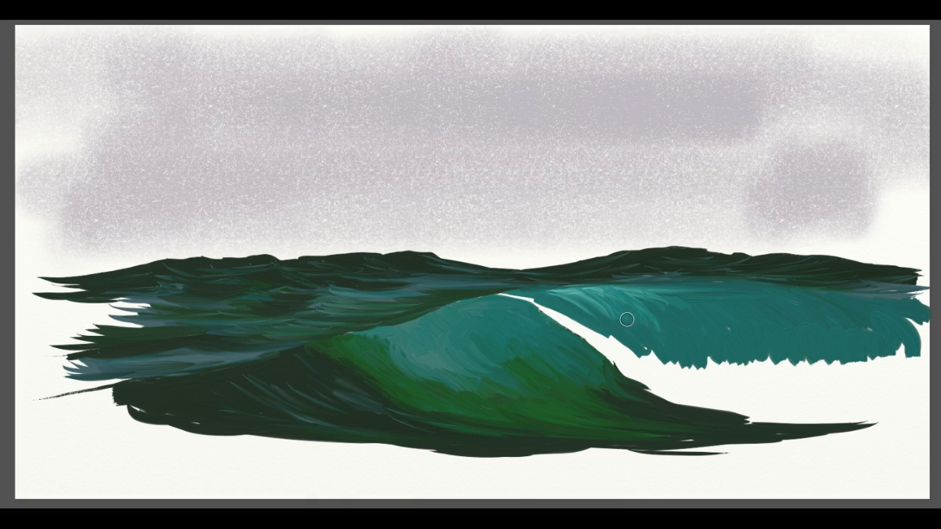
- Paint light teal highlights on the peak of the central wave, blending them down its right slope
mouse_move(514, 321)
mouse_down()
mouse_move(493, 311)
mouse_move(516, 319)
mouse_move(506, 307)
mouse_move(529, 335)
mouse_up()
drag(514, 324, 503, 309)
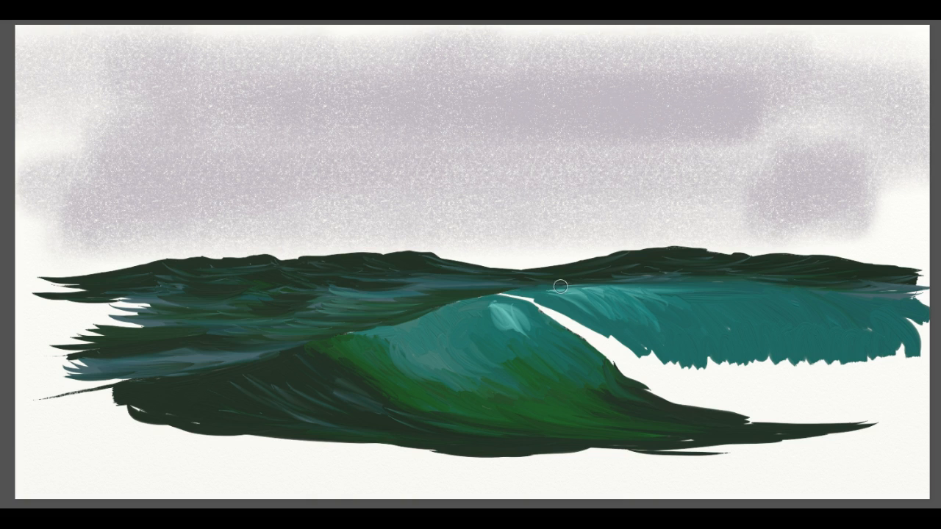
mouse_move(506, 302)
mouse_down()
mouse_move(527, 347)
mouse_move(502, 328)
mouse_move(519, 328)
mouse_move(518, 314)
mouse_move(503, 319)
mouse_move(492, 308)
mouse_move(520, 306)
mouse_move(494, 299)
mouse_move(491, 311)
mouse_move(536, 356)
mouse_up()
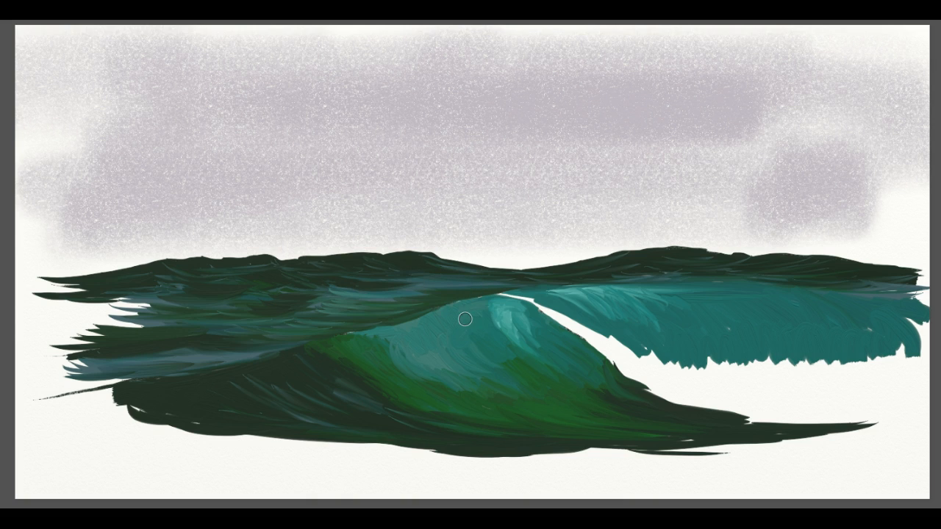
mouse_move(480, 306)
mouse_down()
mouse_move(484, 336)
mouse_move(482, 302)
mouse_move(470, 316)
mouse_move(486, 329)
mouse_move(483, 308)
mouse_move(467, 311)
mouse_move(470, 324)
mouse_move(495, 349)
mouse_move(506, 315)
mouse_move(513, 319)
mouse_move(500, 316)
mouse_move(508, 304)
mouse_move(502, 321)
mouse_move(520, 321)
mouse_move(499, 308)
mouse_up()
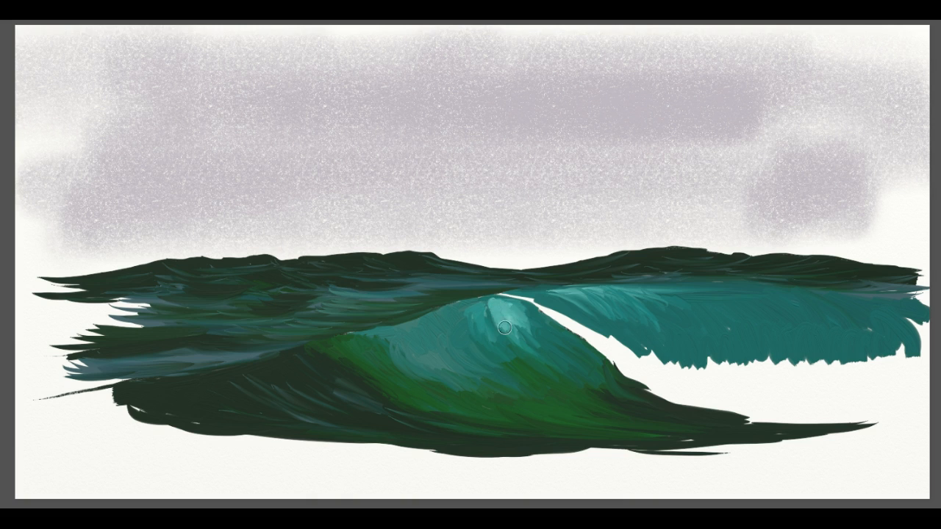
drag(517, 329, 539, 360)
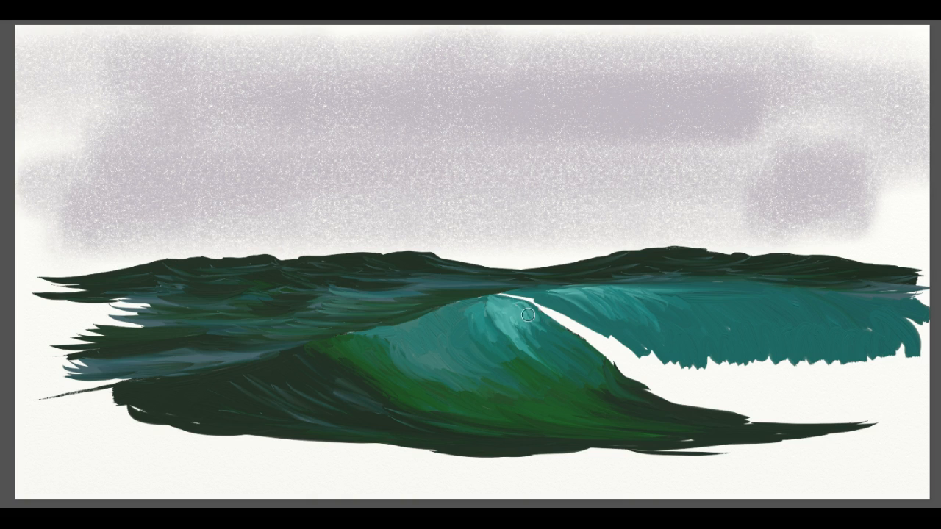
drag(526, 322, 555, 347)
drag(535, 310, 564, 337)
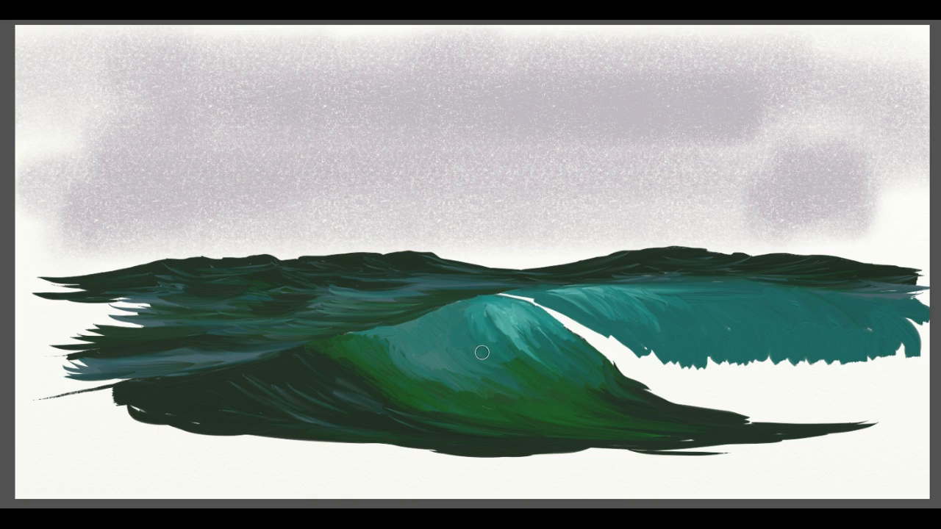
- Spread lighter teal strokes over the left part of the central crest and blend them down into the wave's face
mouse_move(485, 304)
mouse_down()
mouse_move(451, 309)
mouse_move(468, 320)
mouse_move(410, 321)
mouse_move(460, 314)
mouse_move(446, 312)
mouse_move(460, 332)
mouse_move(449, 317)
mouse_move(459, 310)
mouse_move(466, 339)
mouse_move(452, 325)
mouse_move(469, 314)
mouse_move(429, 322)
mouse_move(466, 307)
mouse_move(479, 325)
mouse_move(485, 301)
mouse_move(503, 317)
mouse_move(483, 313)
mouse_move(491, 347)
mouse_move(530, 372)
mouse_up()
drag(461, 322, 482, 349)
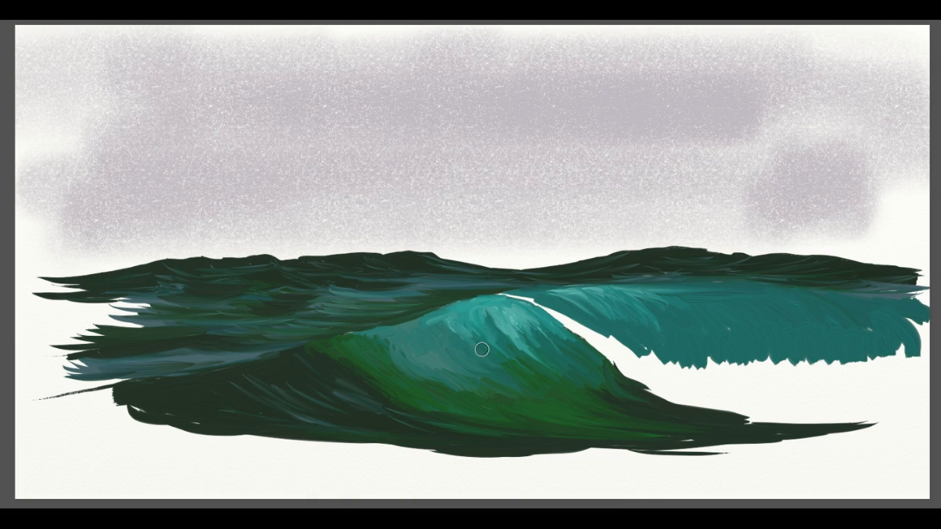
drag(439, 320, 418, 324)
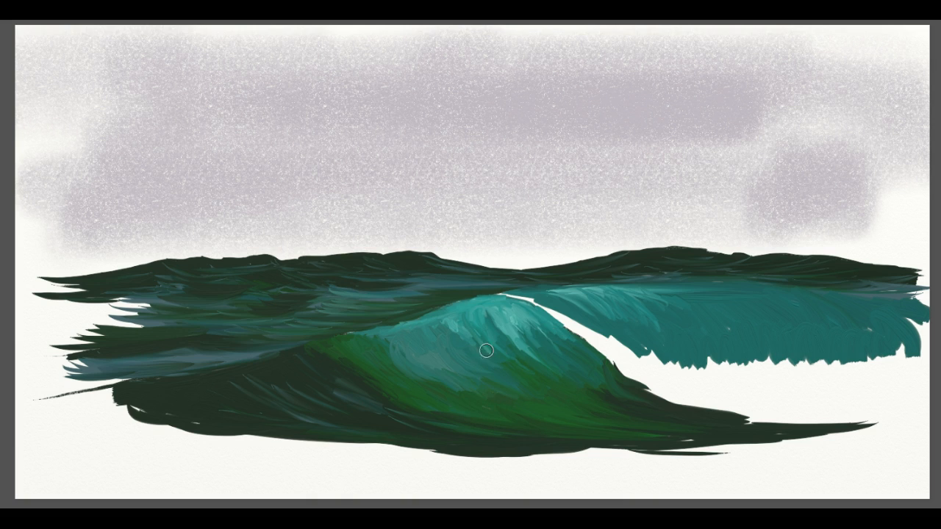
drag(511, 304, 497, 304)
mouse_move(425, 319)
mouse_down()
mouse_move(450, 310)
mouse_move(422, 323)
mouse_move(477, 317)
mouse_move(511, 328)
mouse_up()
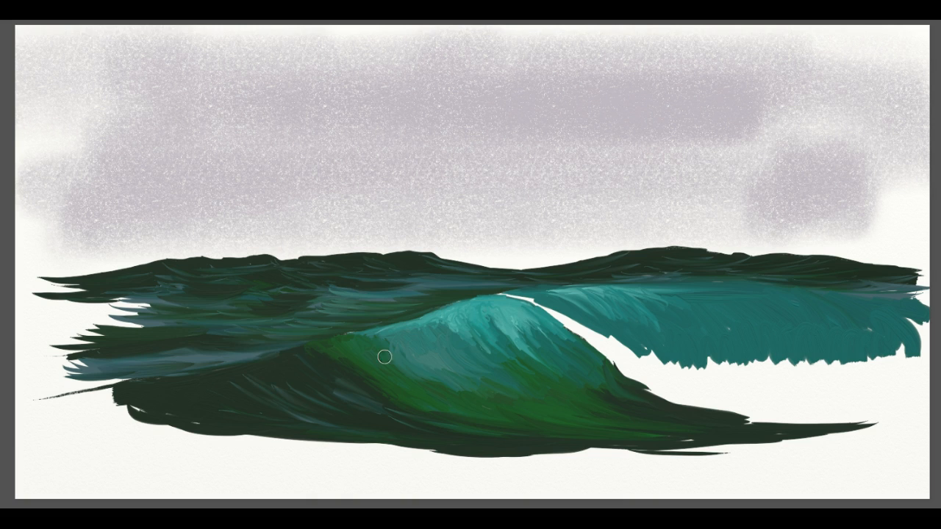
mouse_move(411, 347)
mouse_down()
mouse_move(428, 361)
mouse_move(447, 360)
mouse_move(416, 346)
mouse_move(469, 357)
mouse_move(401, 350)
mouse_move(407, 339)
mouse_move(415, 373)
mouse_move(479, 380)
mouse_move(545, 371)
mouse_up()
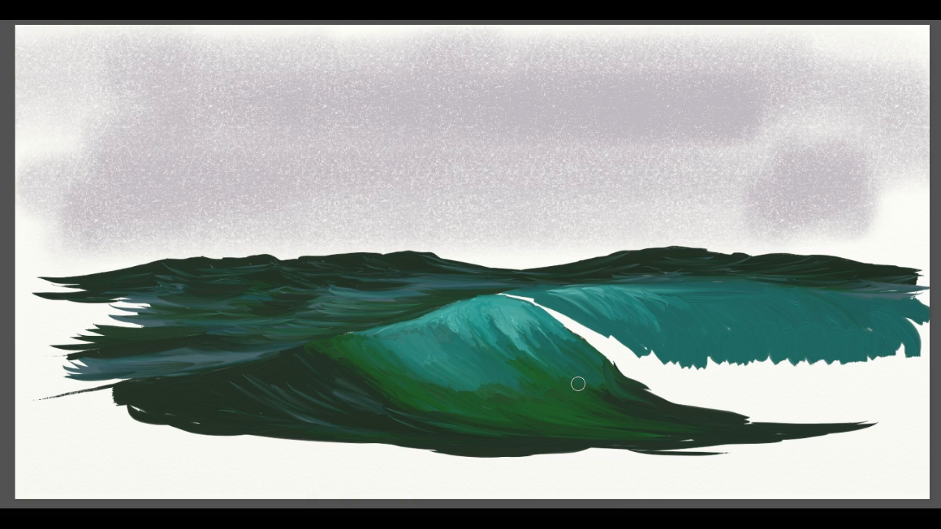
- Brush lighter teal strokes across the middle of the right-hand breaking wave and blend them downward
mouse_move(648, 305)
mouse_down()
mouse_move(764, 309)
mouse_move(687, 322)
mouse_move(657, 311)
mouse_move(742, 311)
mouse_move(724, 304)
mouse_move(760, 299)
mouse_move(745, 296)
mouse_move(819, 313)
mouse_move(758, 309)
mouse_move(740, 297)
mouse_move(817, 318)
mouse_up()
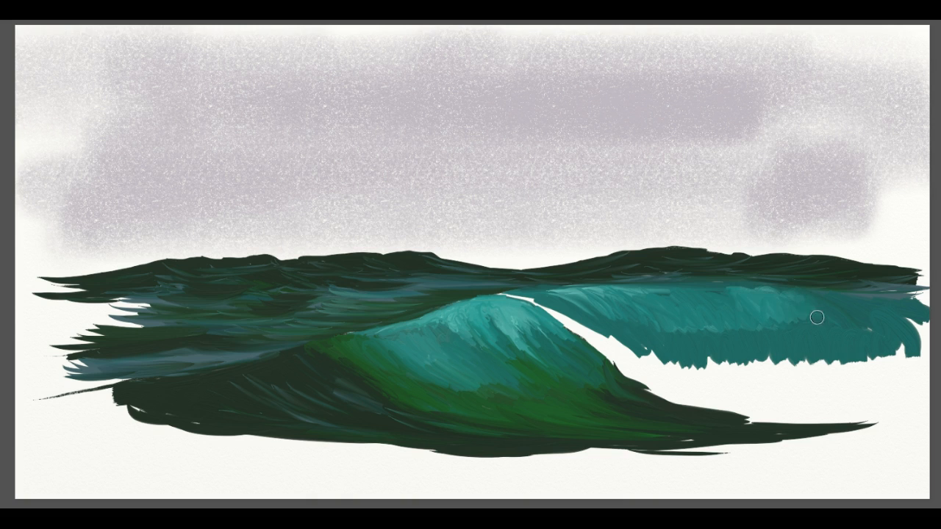
drag(754, 301, 747, 321)
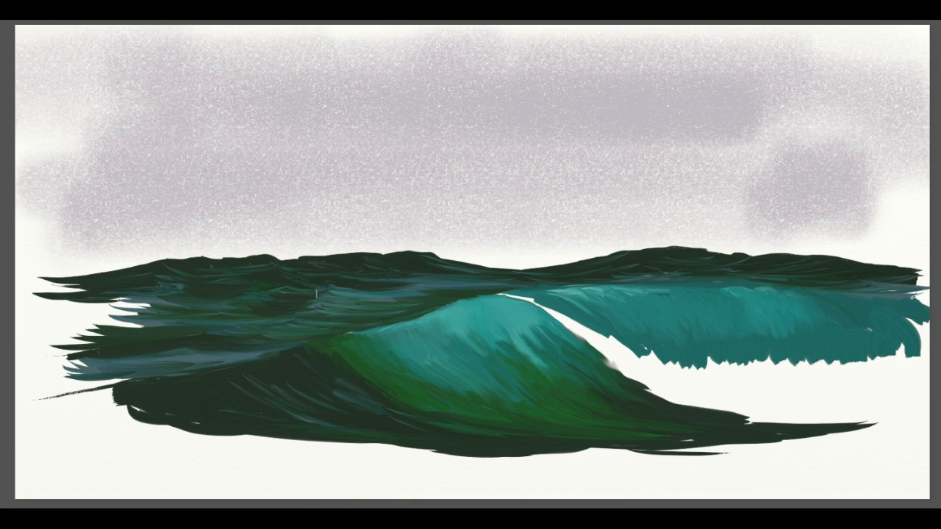
- Paint a dark green patch over the blue water behind the central wave's left shoulder
drag(321, 305, 254, 314)
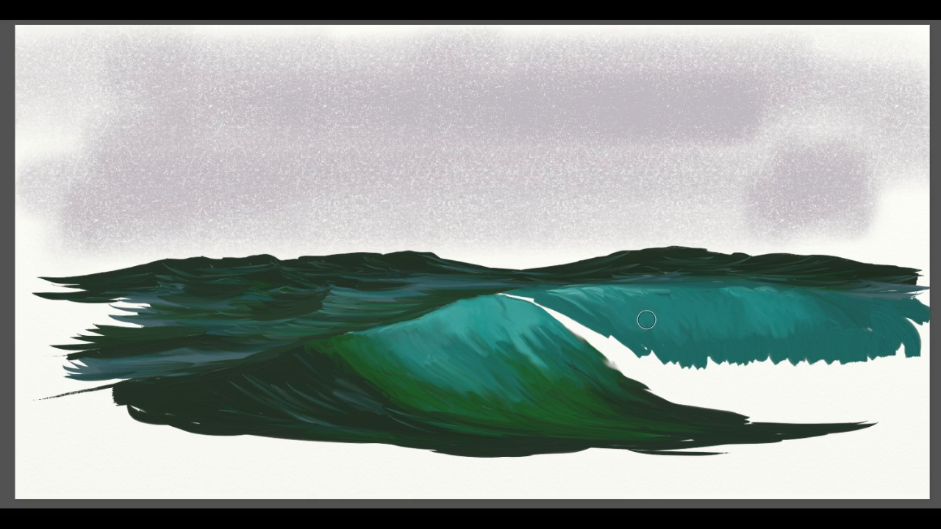
- Paint soft grey foam beneath the right-hand breaking wave, down the central wave's right edge and along its left crest
click(256, 78)
mouse_move(689, 384)
mouse_down()
mouse_move(719, 358)
mouse_move(734, 371)
mouse_move(760, 367)
mouse_move(763, 356)
mouse_move(807, 360)
mouse_move(778, 371)
mouse_move(816, 375)
mouse_move(871, 354)
mouse_move(849, 368)
mouse_move(897, 369)
mouse_move(890, 353)
mouse_move(913, 350)
mouse_move(918, 315)
mouse_move(862, 377)
mouse_up()
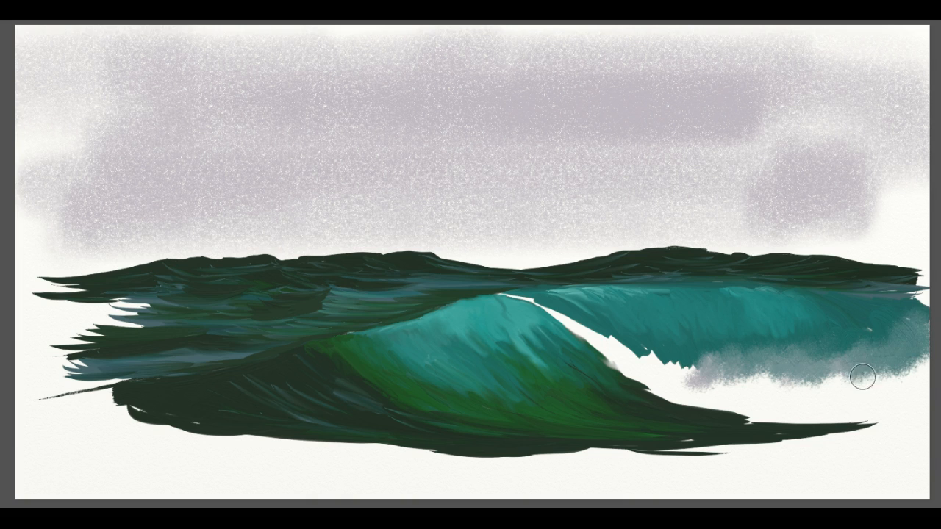
mouse_move(676, 338)
mouse_down()
mouse_move(691, 373)
mouse_move(684, 354)
mouse_move(661, 357)
mouse_move(631, 332)
mouse_move(668, 362)
mouse_move(497, 292)
mouse_move(541, 302)
mouse_move(619, 352)
mouse_move(610, 354)
mouse_move(628, 361)
mouse_move(639, 386)
mouse_move(636, 364)
mouse_move(680, 401)
mouse_move(725, 402)
mouse_move(700, 385)
mouse_move(759, 406)
mouse_move(745, 409)
mouse_move(774, 422)
mouse_move(870, 411)
mouse_move(810, 418)
mouse_move(713, 389)
mouse_move(739, 401)
mouse_move(830, 388)
mouse_move(817, 373)
mouse_move(755, 392)
mouse_move(800, 389)
mouse_move(691, 396)
mouse_move(723, 416)
mouse_move(866, 386)
mouse_move(865, 398)
mouse_move(901, 402)
mouse_move(865, 403)
mouse_move(839, 371)
mouse_move(851, 394)
mouse_move(894, 388)
mouse_up()
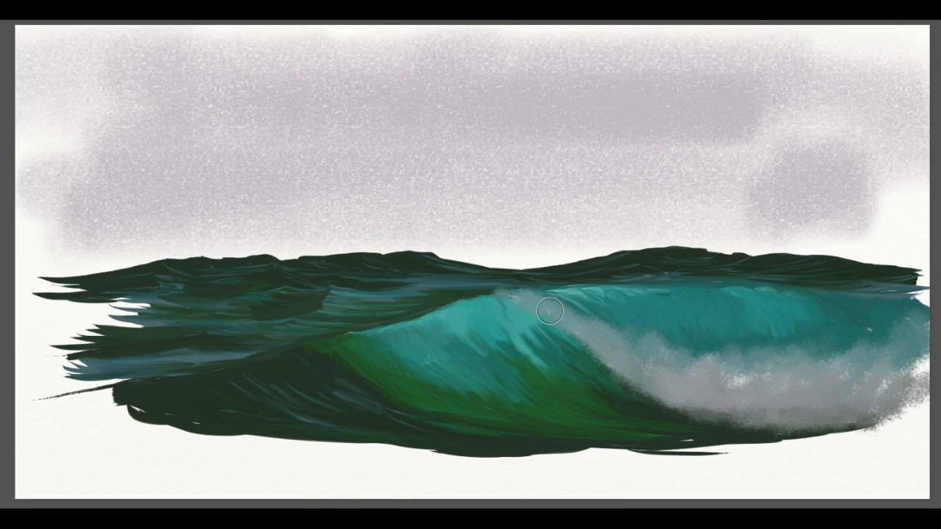
drag(446, 303, 200, 375)
mouse_move(511, 298)
mouse_down()
mouse_move(576, 314)
mouse_move(643, 366)
mouse_move(742, 361)
mouse_move(757, 400)
mouse_move(897, 381)
mouse_move(765, 392)
mouse_move(800, 340)
mouse_move(779, 386)
mouse_move(846, 439)
mouse_move(763, 428)
mouse_move(714, 433)
mouse_move(812, 404)
mouse_move(900, 408)
mouse_move(824, 373)
mouse_move(839, 354)
mouse_up()
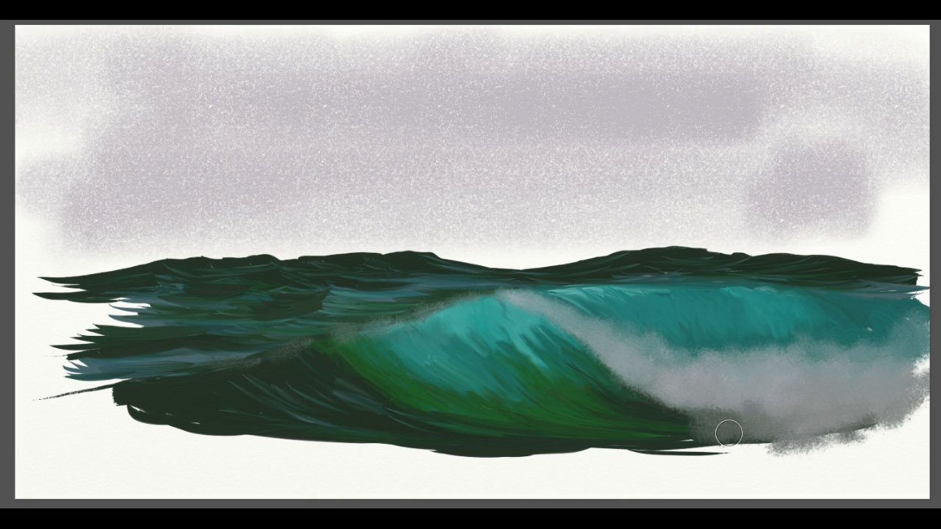
- Dab lighter grey highlights over the upper foam of the breaking wave, up to the central wave's peak
mouse_move(719, 404)
mouse_down()
mouse_move(742, 382)
mouse_move(861, 371)
mouse_move(811, 383)
mouse_move(861, 379)
mouse_move(739, 396)
mouse_move(723, 357)
mouse_move(695, 367)
mouse_move(628, 346)
mouse_up()
mouse_move(720, 383)
mouse_down()
mouse_move(878, 360)
mouse_move(814, 388)
mouse_move(830, 397)
mouse_move(742, 402)
mouse_move(865, 370)
mouse_move(873, 346)
mouse_up()
mouse_move(631, 354)
mouse_down()
mouse_move(615, 329)
mouse_move(599, 331)
mouse_move(556, 299)
mouse_move(433, 291)
mouse_move(422, 326)
mouse_move(393, 312)
mouse_up()
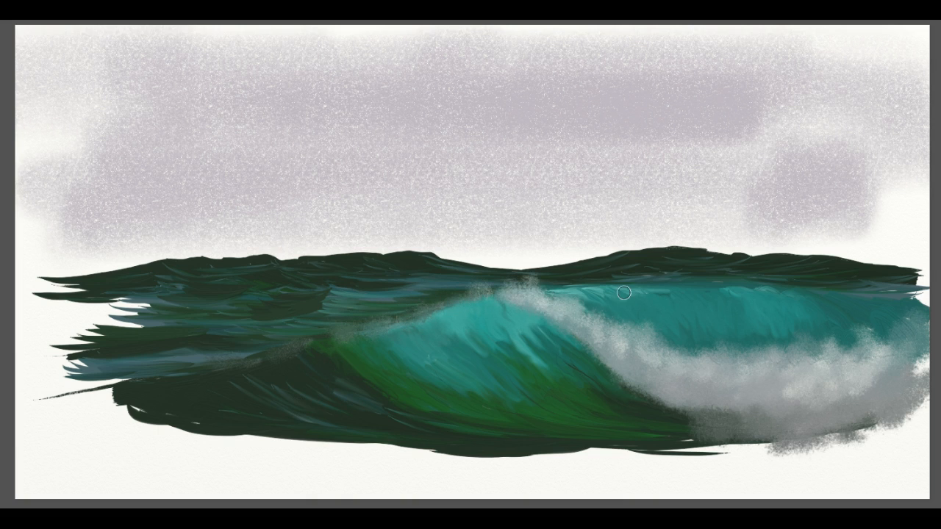
- Draw thin, pale curved streaks down the upper teal face of the right-hand breaking wave
drag(634, 291, 660, 326)
mouse_move(606, 287)
mouse_down()
mouse_move(626, 311)
mouse_move(691, 335)
mouse_up()
drag(674, 288, 708, 324)
drag(661, 288, 694, 293)
mouse_move(738, 323)
mouse_down()
mouse_move(728, 297)
mouse_move(742, 318)
mouse_move(732, 297)
mouse_move(739, 323)
mouse_up()
mouse_move(704, 295)
mouse_down()
mouse_move(755, 296)
mouse_move(725, 289)
mouse_move(744, 289)
mouse_move(777, 321)
mouse_move(767, 306)
mouse_move(768, 322)
mouse_move(723, 299)
mouse_up()
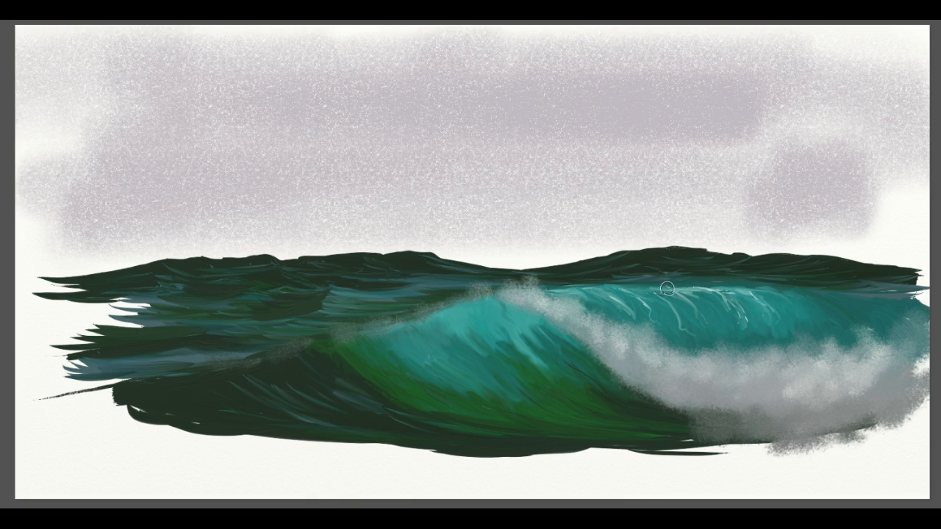
- Add thin pale streaks curving down the central wave's face and along its left crest
drag(494, 316, 527, 369)
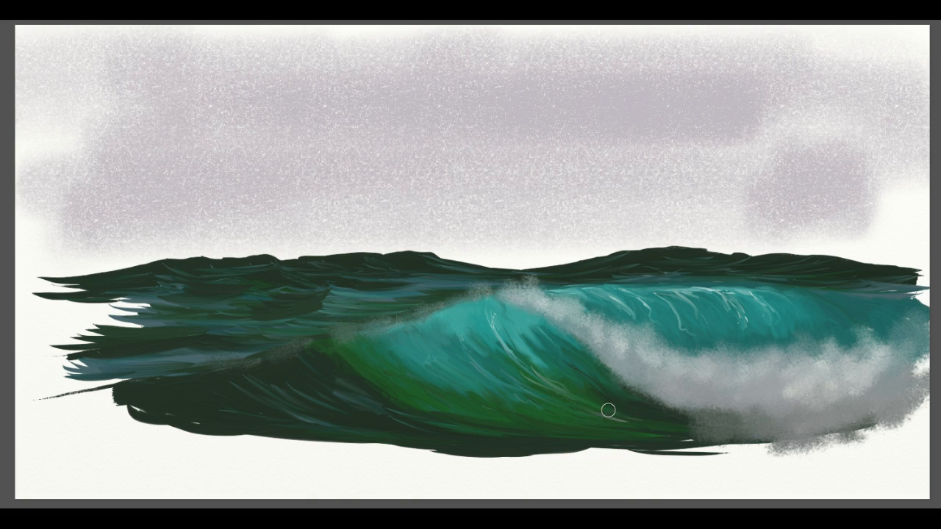
drag(637, 424, 590, 427)
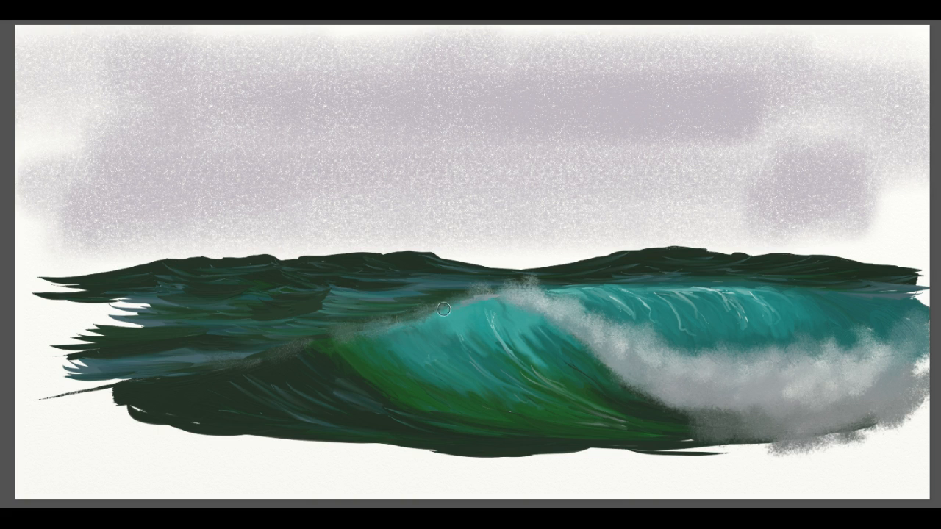
mouse_move(412, 319)
mouse_down()
mouse_move(348, 335)
mouse_move(417, 320)
mouse_move(320, 344)
mouse_up()
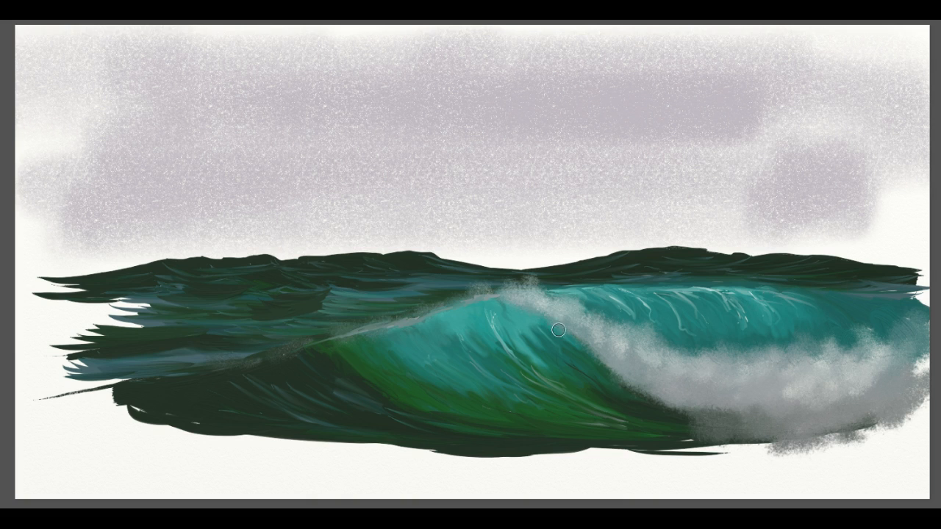
- Paint thin light streaks across the central wave's dark left face and sweeping along its lower edge
drag(295, 366, 314, 385)
drag(332, 418, 369, 429)
drag(289, 365, 328, 404)
drag(515, 446, 588, 452)
drag(403, 423, 559, 445)
drag(429, 439, 599, 464)
drag(524, 443, 660, 445)
mouse_move(479, 418)
mouse_down()
mouse_move(428, 422)
mouse_move(434, 413)
mouse_move(577, 448)
mouse_move(684, 460)
mouse_up()
mouse_move(594, 456)
mouse_down()
mouse_move(738, 458)
mouse_move(691, 452)
mouse_up()
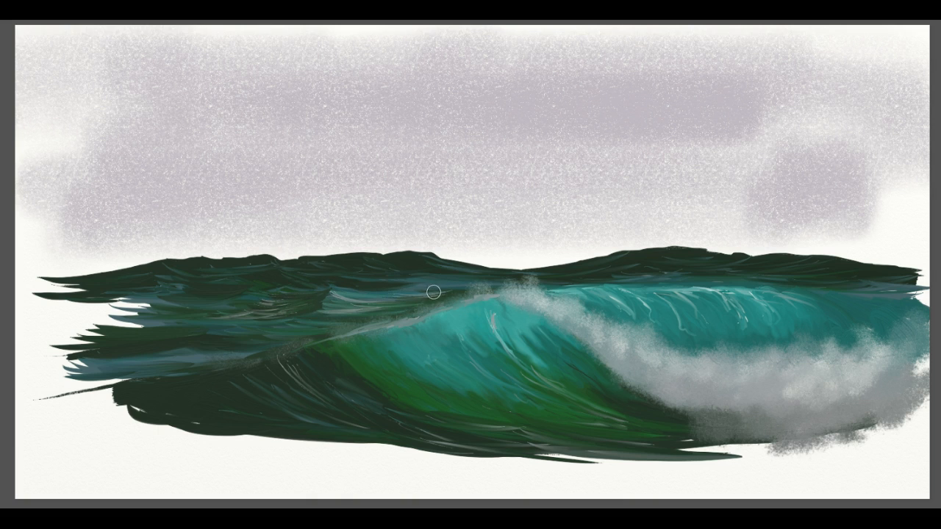
- Add short light ripple strokes to the dark background water behind the central wave's left shoulder
mouse_move(269, 326)
mouse_down()
mouse_move(214, 331)
mouse_move(229, 337)
mouse_up()
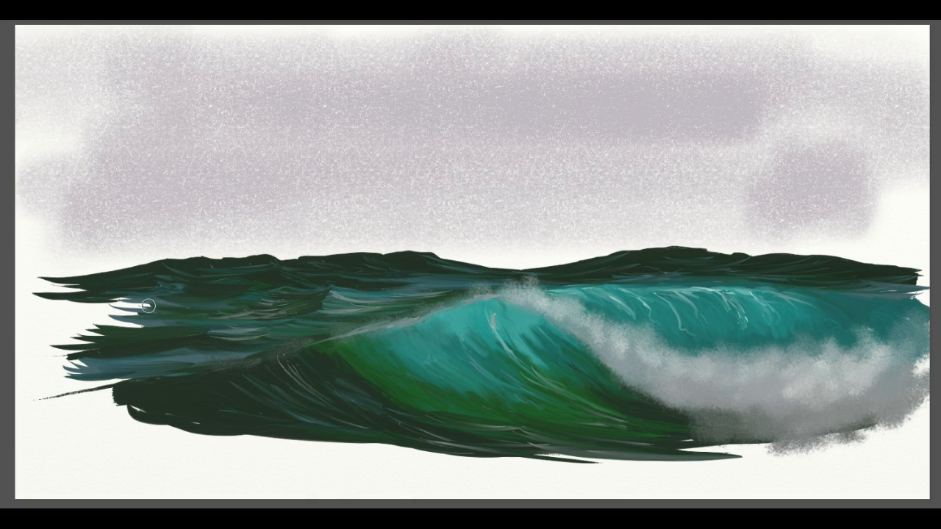
mouse_move(288, 303)
mouse_down()
mouse_move(167, 293)
mouse_move(239, 296)
mouse_move(180, 292)
mouse_up()
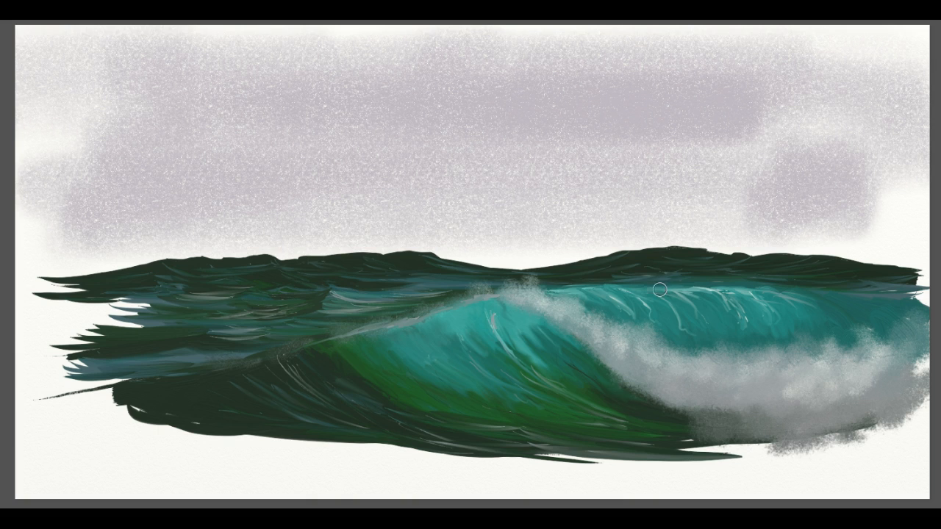
mouse_move(180, 336)
mouse_down()
mouse_move(139, 331)
mouse_move(195, 327)
mouse_move(132, 319)
mouse_move(247, 320)
mouse_move(148, 327)
mouse_up()
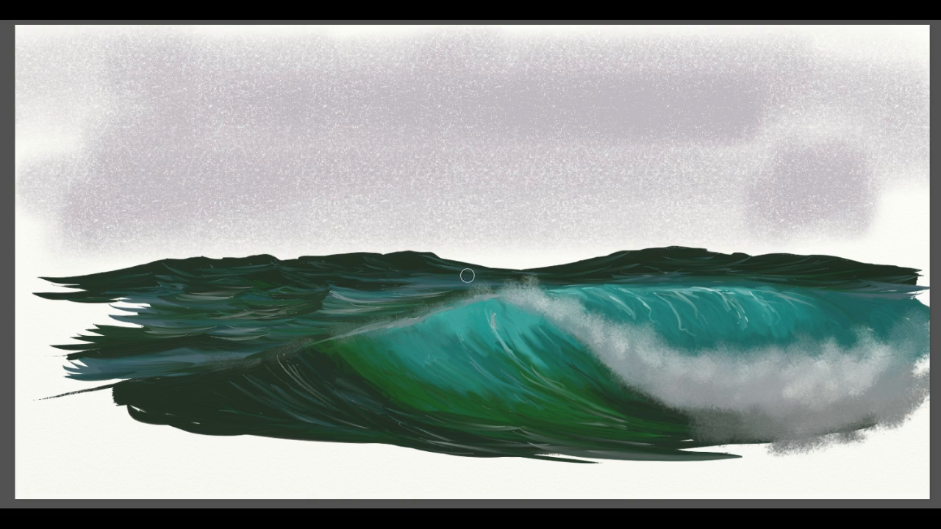
mouse_move(382, 277)
mouse_down()
mouse_move(486, 279)
mouse_move(419, 278)
mouse_up()
drag(268, 314, 312, 309)
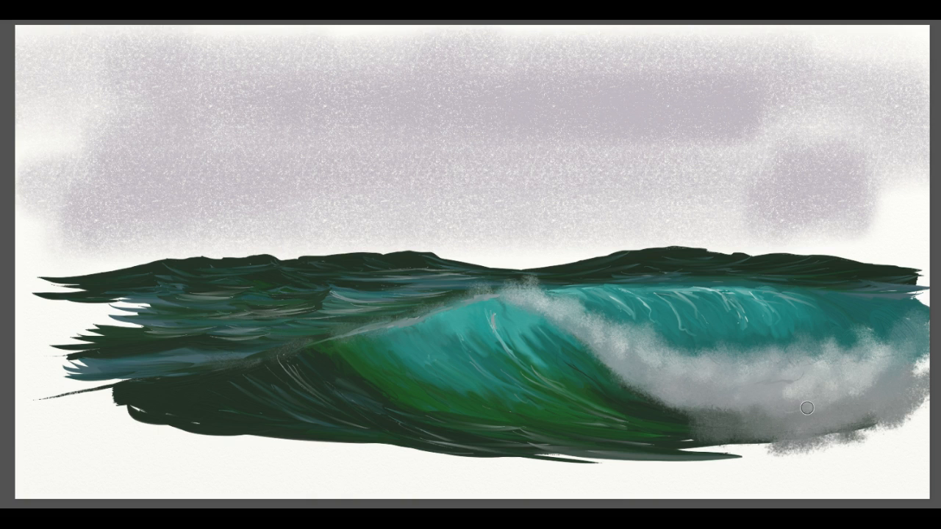
- Add pale curls at the breaking wave's right end and smear grey horizontal strokes along the foam's base
drag(886, 325, 868, 365)
mouse_move(836, 415)
mouse_down()
mouse_move(803, 421)
mouse_move(848, 417)
mouse_move(766, 431)
mouse_move(842, 427)
mouse_move(763, 443)
mouse_up()
drag(823, 433, 675, 441)
drag(767, 433, 623, 442)
drag(719, 439, 615, 443)
drag(768, 432, 655, 436)
drag(734, 433, 667, 435)
mouse_move(795, 426)
mouse_down()
mouse_move(617, 437)
mouse_move(698, 428)
mouse_up()
drag(835, 419, 809, 423)
mouse_move(872, 421)
mouse_down()
mouse_move(893, 429)
mouse_move(922, 413)
mouse_move(906, 431)
mouse_up()
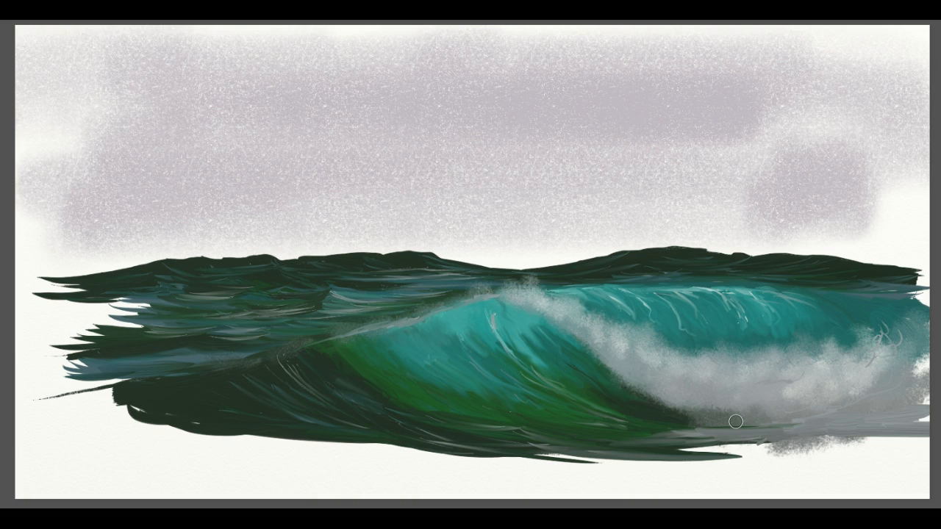
- Set the paint colour to a muted violet with red 142, green 128 and blue 166, and switch to another painting tool
click(163, 12)
click(125, 161)
drag(120, 160, 113, 160)
click(118, 161)
click(115, 126)
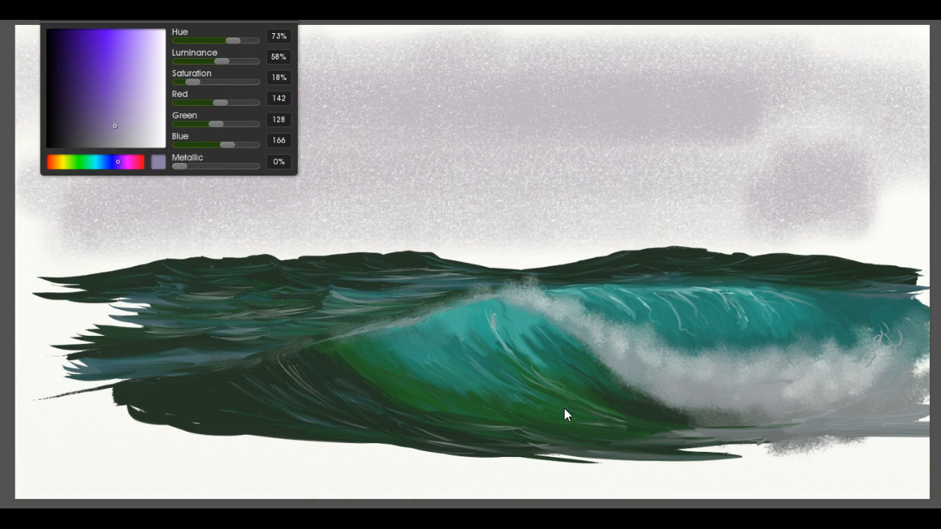
click(204, 11)
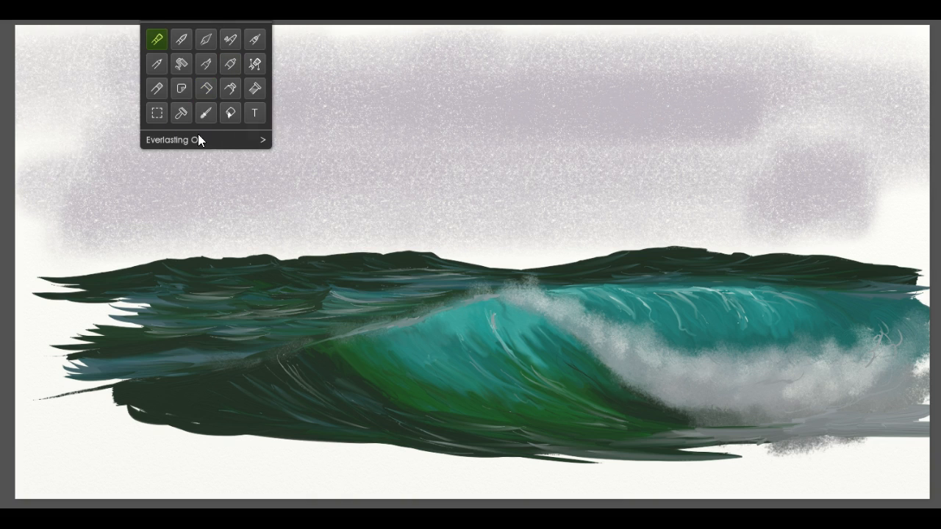
click(207, 69)
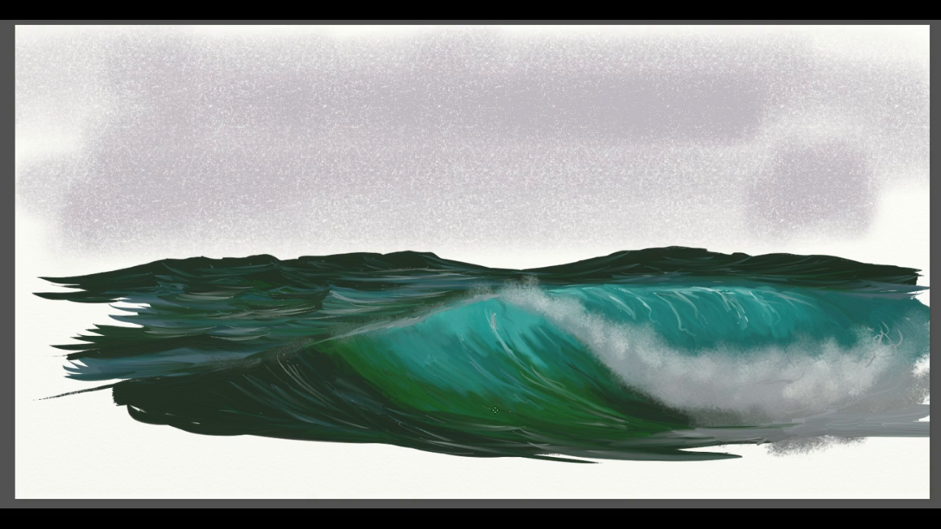
mouse_move(438, 394)
mouse_down()
mouse_move(512, 428)
mouse_move(454, 406)
mouse_move(408, 367)
mouse_move(418, 388)
mouse_move(460, 412)
mouse_up()
key(ctrl+z)
key(ctrl+z)
- Paint a broken line of light grey foam along the central wave's left crest
mouse_move(455, 318)
mouse_down()
mouse_move(436, 350)
mouse_move(468, 313)
mouse_move(493, 368)
mouse_move(459, 315)
mouse_move(357, 344)
mouse_move(439, 354)
mouse_move(471, 328)
mouse_move(411, 333)
mouse_move(468, 317)
mouse_move(442, 319)
mouse_move(452, 325)
mouse_move(443, 311)
mouse_move(468, 308)
mouse_move(470, 328)
mouse_move(490, 324)
mouse_move(485, 302)
mouse_move(475, 330)
mouse_move(499, 339)
mouse_move(403, 331)
mouse_move(457, 321)
mouse_up()
mouse_move(458, 301)
mouse_down()
mouse_move(172, 378)
mouse_move(331, 358)
mouse_move(301, 386)
mouse_move(215, 378)
mouse_move(280, 364)
mouse_move(270, 361)
mouse_move(160, 382)
mouse_up()
drag(295, 358, 315, 339)
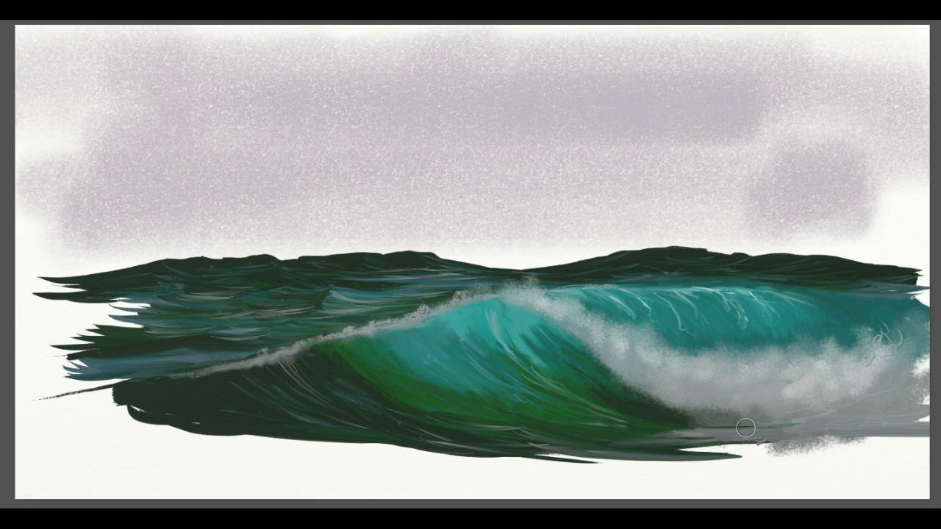
- Paint grey, lacy foam trails across the lower face and base of the central wave
click(169, 22)
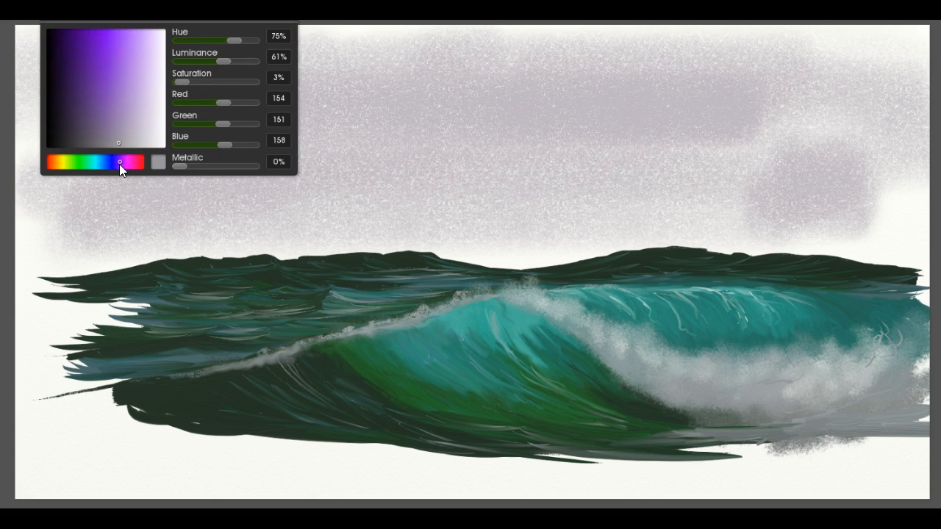
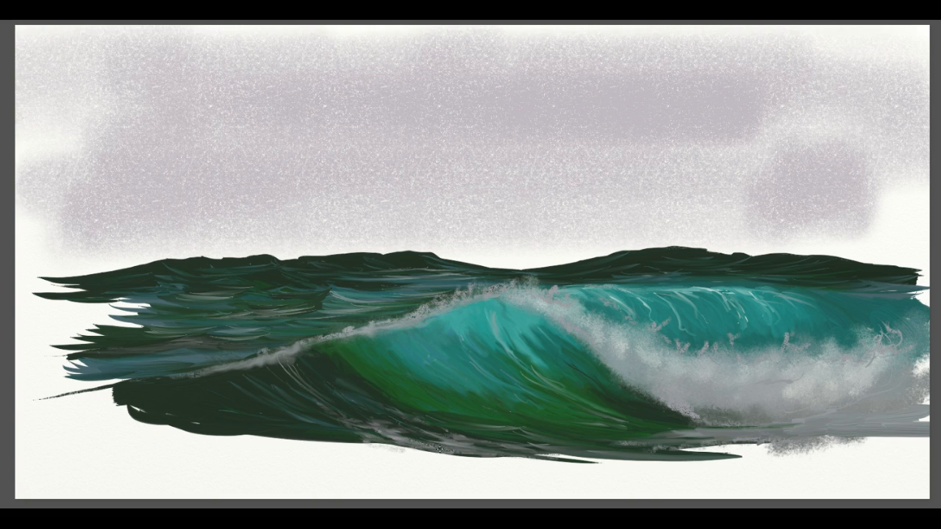
drag(442, 435, 472, 440)
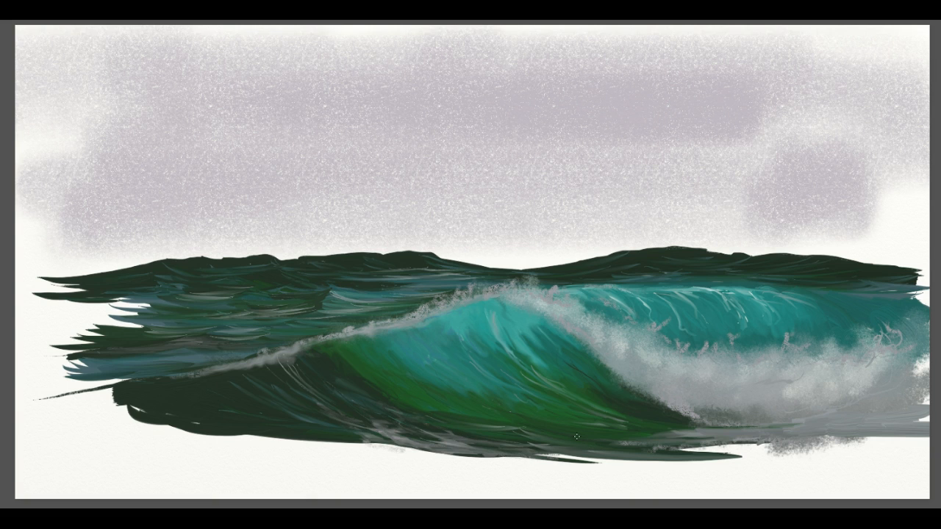
mouse_move(460, 418)
mouse_down()
mouse_move(421, 411)
mouse_move(364, 378)
mouse_up()
mouse_move(394, 405)
mouse_down()
mouse_move(486, 440)
mouse_move(464, 400)
mouse_move(487, 420)
mouse_move(569, 447)
mouse_move(650, 454)
mouse_up()
mouse_move(638, 449)
mouse_down()
mouse_move(552, 436)
mouse_move(491, 411)
mouse_up()
mouse_move(612, 443)
mouse_down()
mouse_move(563, 430)
mouse_move(524, 398)
mouse_up()
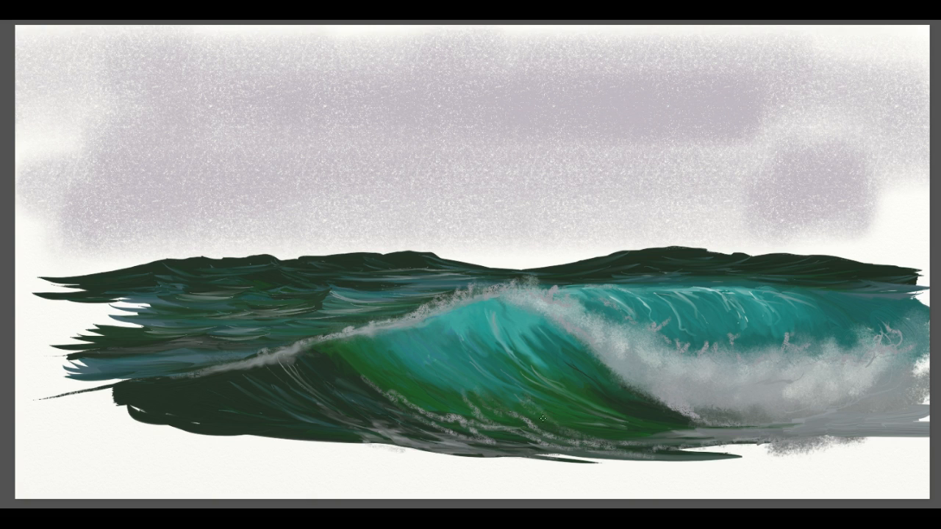
- Smear the foam trails on the central wave's lower face along the direction of the water's flow
drag(471, 413, 410, 371)
drag(446, 425, 400, 381)
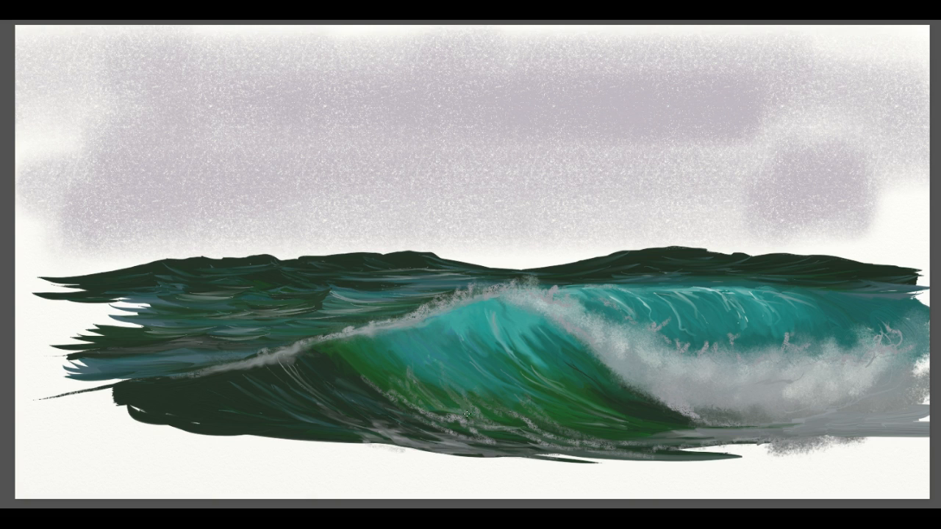
drag(498, 408, 551, 437)
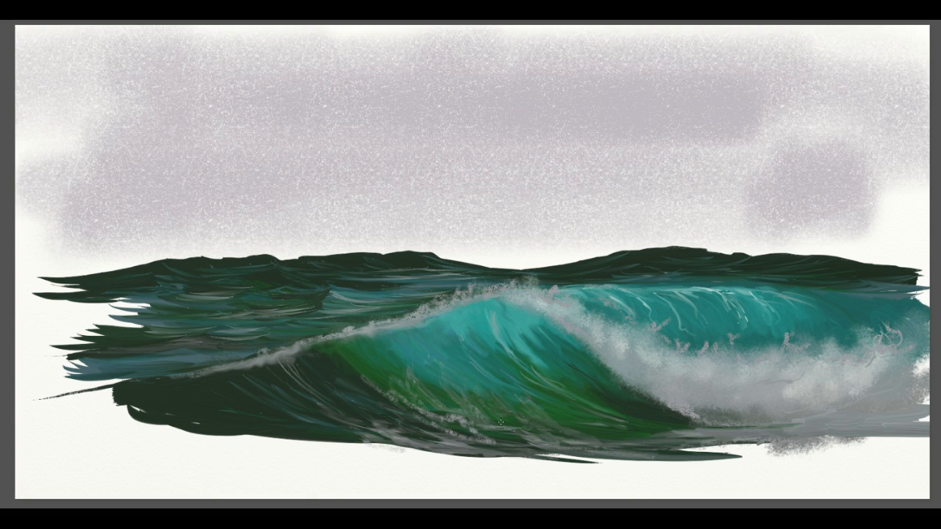
drag(469, 411, 483, 441)
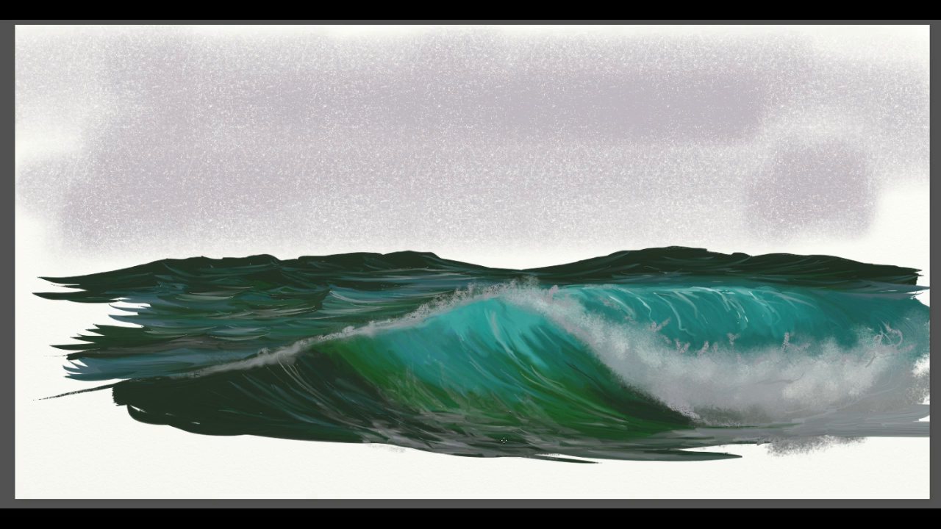
- Add grey foam along the central wave's bottom edge and lower left face, smearing it into the dark water
mouse_move(346, 420)
mouse_down()
mouse_move(278, 413)
mouse_move(277, 399)
mouse_move(317, 416)
mouse_move(314, 433)
mouse_move(259, 400)
mouse_move(373, 444)
mouse_move(256, 424)
mouse_move(449, 450)
mouse_move(543, 456)
mouse_move(583, 445)
mouse_up()
mouse_move(503, 444)
mouse_down()
mouse_move(597, 455)
mouse_move(358, 438)
mouse_up()
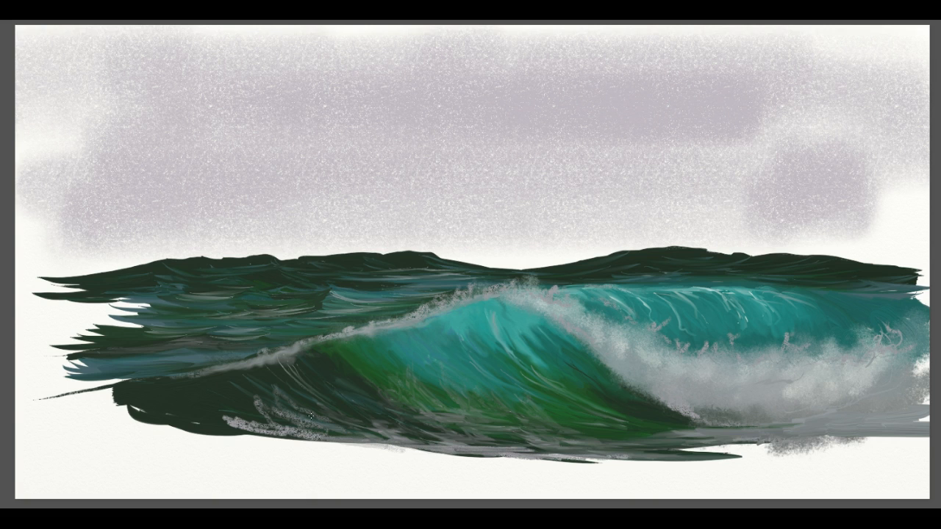
mouse_move(277, 398)
mouse_down()
mouse_move(294, 418)
mouse_move(283, 404)
mouse_move(264, 416)
mouse_move(291, 431)
mouse_move(223, 420)
mouse_move(406, 447)
mouse_move(272, 411)
mouse_move(330, 433)
mouse_move(223, 420)
mouse_move(261, 413)
mouse_move(237, 401)
mouse_move(258, 401)
mouse_move(248, 391)
mouse_move(286, 428)
mouse_up()
mouse_move(256, 394)
mouse_down()
mouse_move(275, 414)
mouse_move(321, 425)
mouse_up()
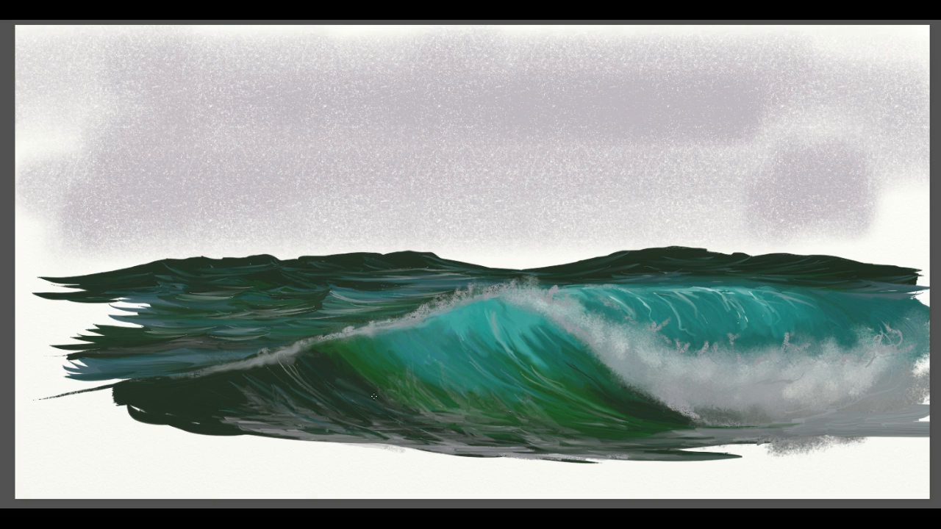
drag(423, 438, 487, 445)
- Soften the foam along the wave's base, left crest and breaking edge using the Knife preset Heavy Blurred Frosting
click(266, 143)
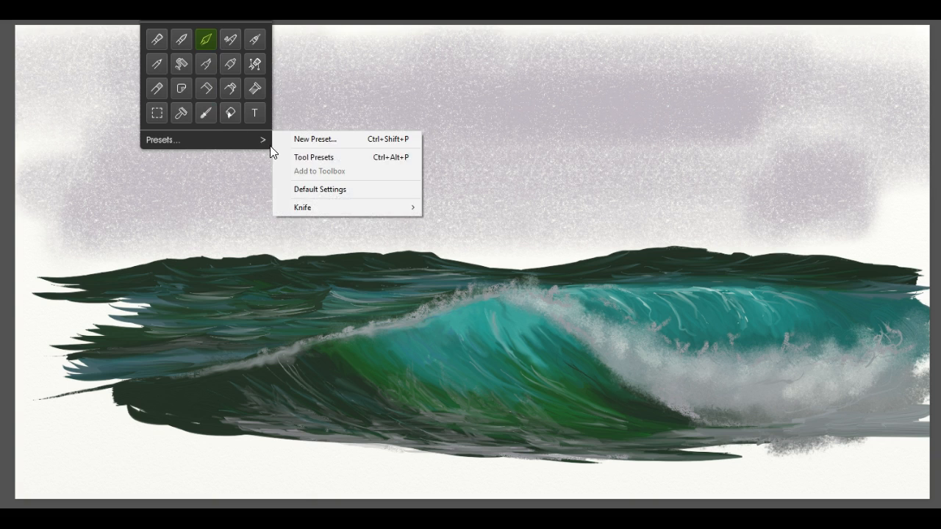
mouse_move(315, 207)
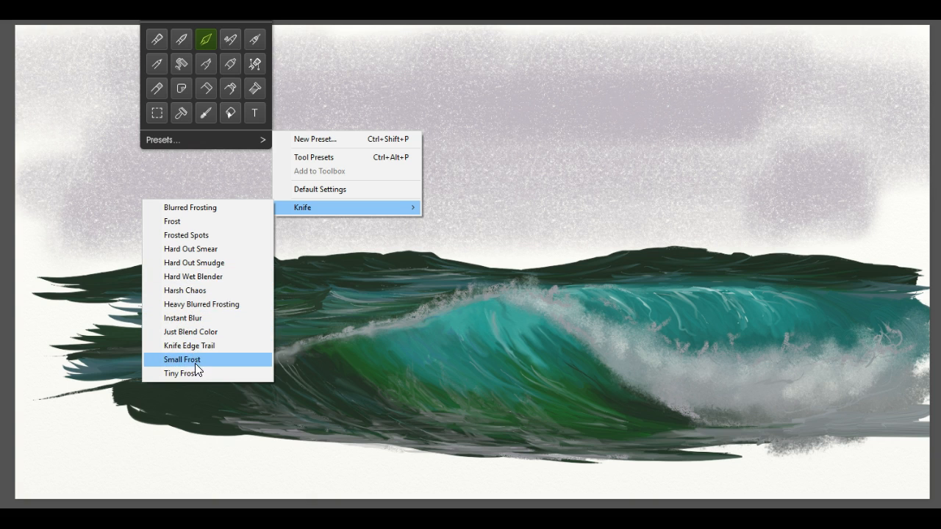
click(205, 305)
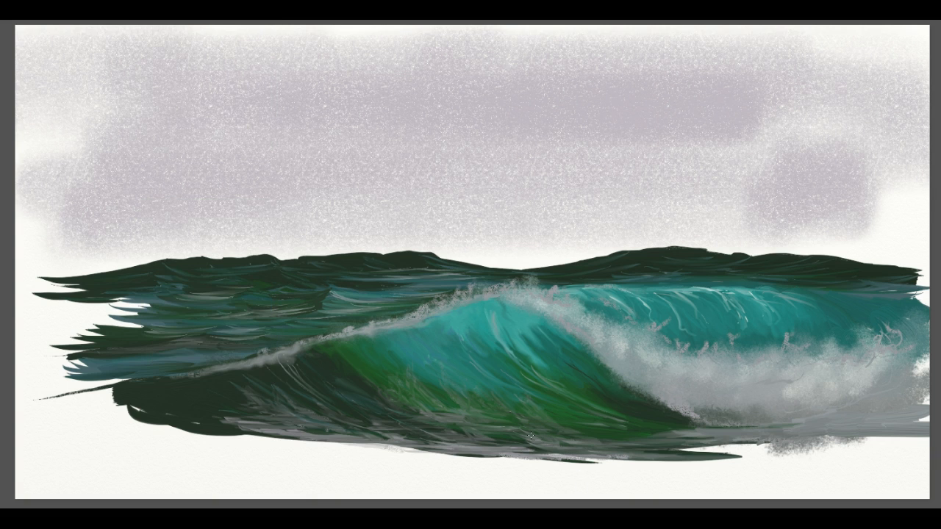
drag(557, 449, 540, 446)
drag(481, 435, 426, 444)
drag(583, 463, 633, 465)
mouse_move(331, 435)
mouse_down()
mouse_move(290, 421)
mouse_move(243, 424)
mouse_up()
drag(353, 409, 540, 441)
drag(838, 456, 753, 436)
drag(885, 341, 870, 356)
drag(668, 322, 647, 329)
drag(435, 309, 344, 335)
drag(597, 444, 486, 454)
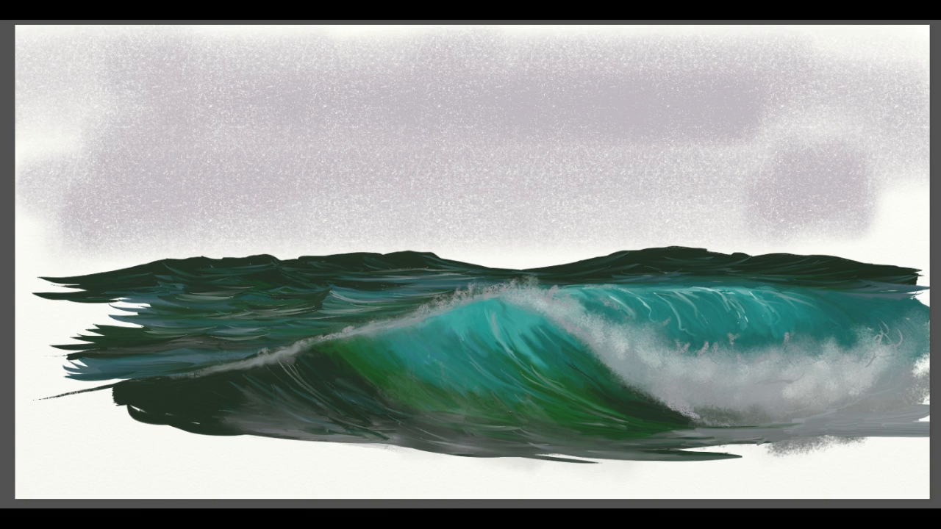
- Paint bright white splattered spray over the right-hand breaking wave's foam with a splatter brush
click(209, 10)
click(240, 79)
click(210, 10)
click(264, 143)
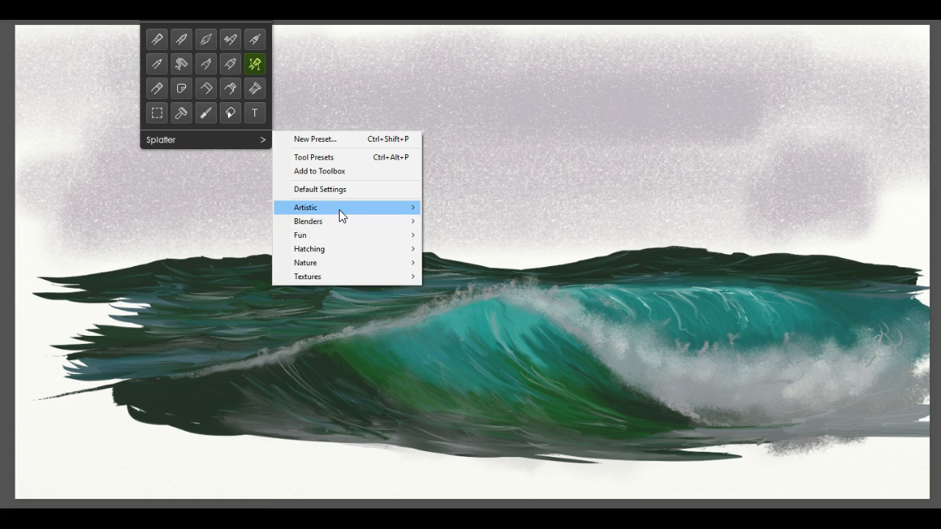
click(185, 403)
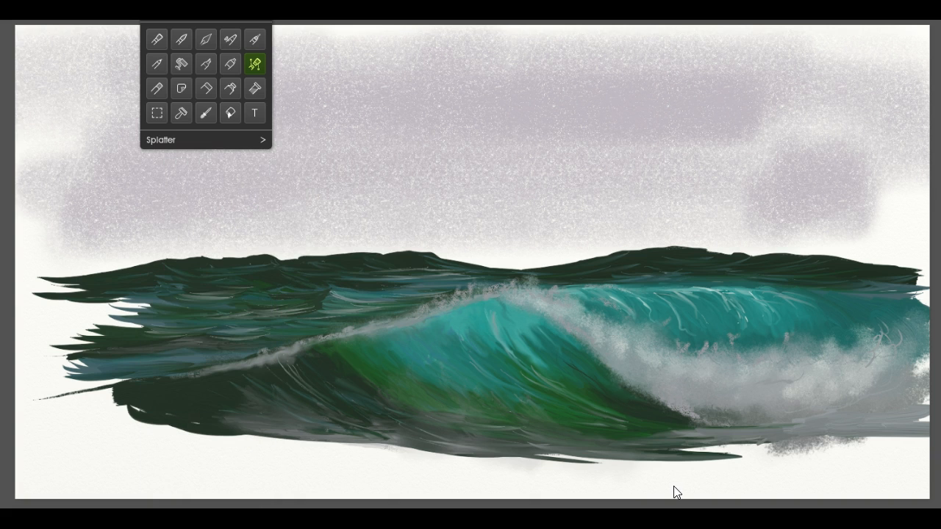
mouse_move(807, 377)
mouse_down()
mouse_move(740, 365)
mouse_move(886, 353)
mouse_move(896, 335)
mouse_move(820, 370)
mouse_move(901, 375)
mouse_move(764, 361)
mouse_move(714, 308)
mouse_move(695, 360)
mouse_move(680, 354)
mouse_move(772, 390)
mouse_move(885, 335)
mouse_move(895, 310)
mouse_move(932, 291)
mouse_move(874, 333)
mouse_move(812, 299)
mouse_move(821, 348)
mouse_move(622, 343)
mouse_move(594, 305)
mouse_move(660, 366)
mouse_move(723, 400)
mouse_move(797, 401)
mouse_move(837, 373)
mouse_move(780, 367)
mouse_move(828, 381)
mouse_move(866, 413)
mouse_move(900, 386)
mouse_up()
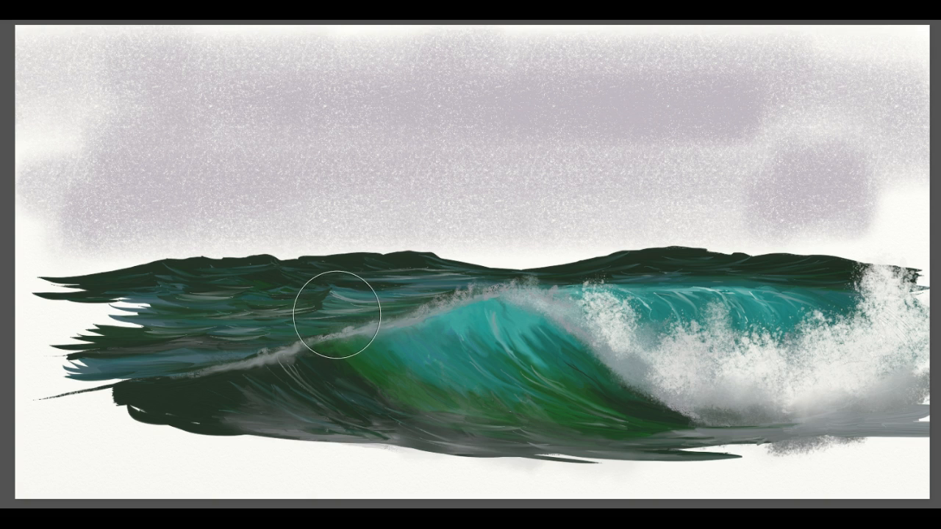
- Spray white splattered foam along the central wave's crest, breaking edge and right-hand base, extending down its left ridge
click(193, 9)
click(234, 67)
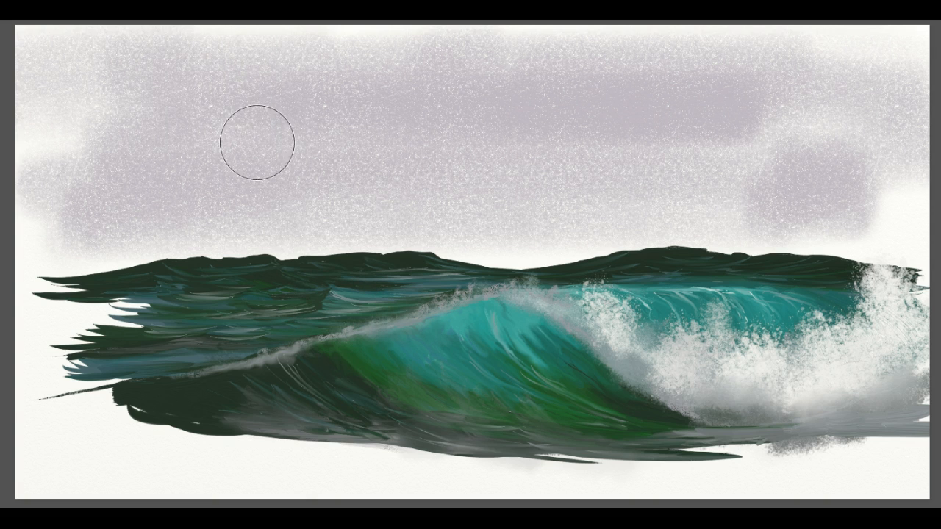
mouse_move(577, 312)
mouse_down()
mouse_move(558, 287)
mouse_move(451, 287)
mouse_move(456, 297)
mouse_move(278, 346)
mouse_move(522, 307)
mouse_move(513, 299)
mouse_move(693, 383)
mouse_move(820, 383)
mouse_move(864, 336)
mouse_move(867, 386)
mouse_move(877, 395)
mouse_move(907, 387)
mouse_move(907, 375)
mouse_move(896, 367)
mouse_move(813, 407)
mouse_move(844, 413)
mouse_up()
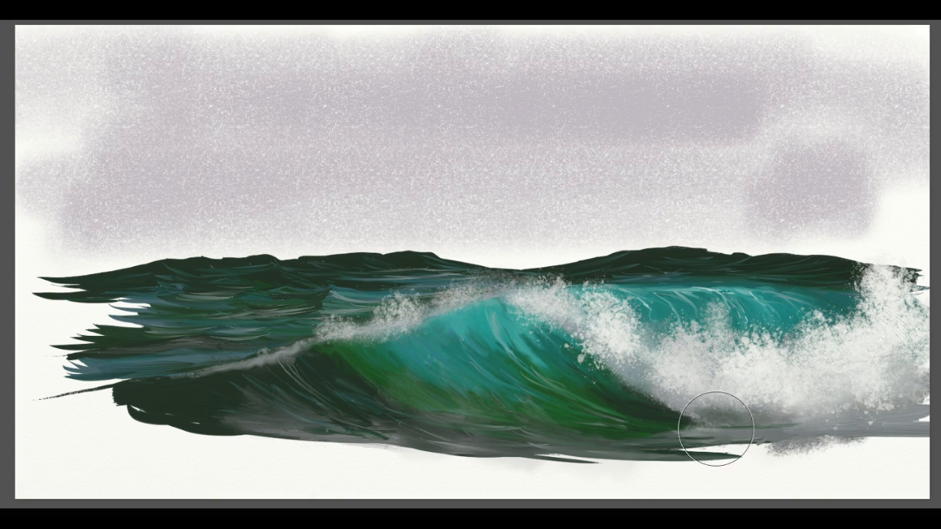
drag(716, 428, 774, 428)
mouse_move(281, 356)
mouse_down()
mouse_move(297, 349)
mouse_move(126, 378)
mouse_move(273, 395)
mouse_move(92, 388)
mouse_up()
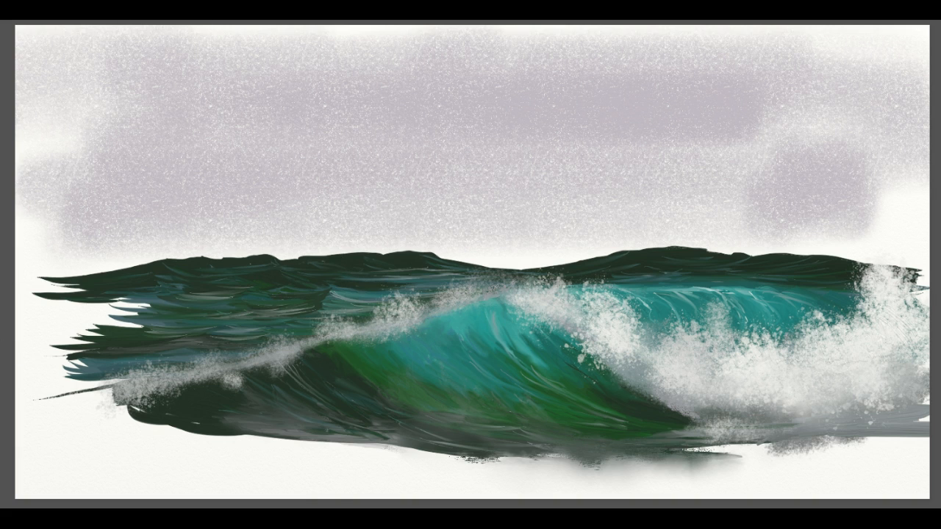
- Set the paint colour to pure white (RGB 255, 255, 255) and cover the whole canvas with it
drag(159, 136, 197, 148)
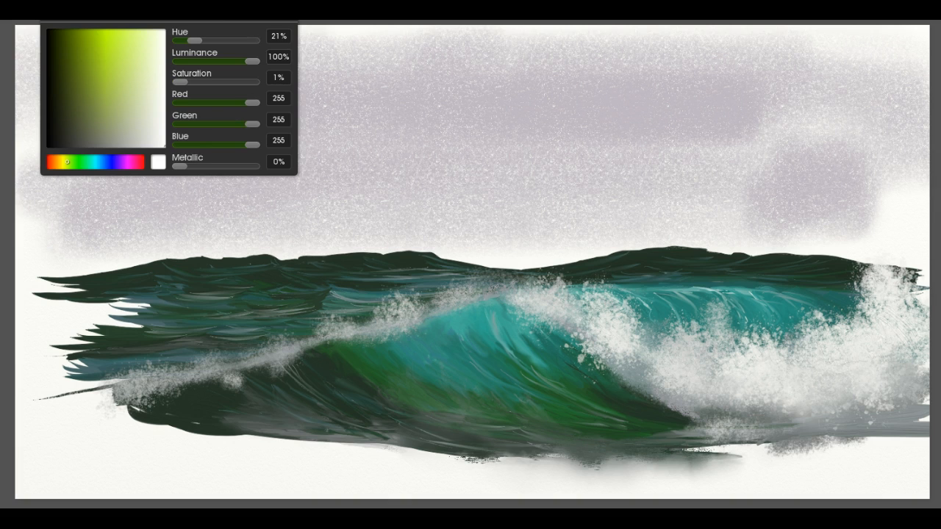
click(206, 14)
click(227, 116)
click(242, 144)
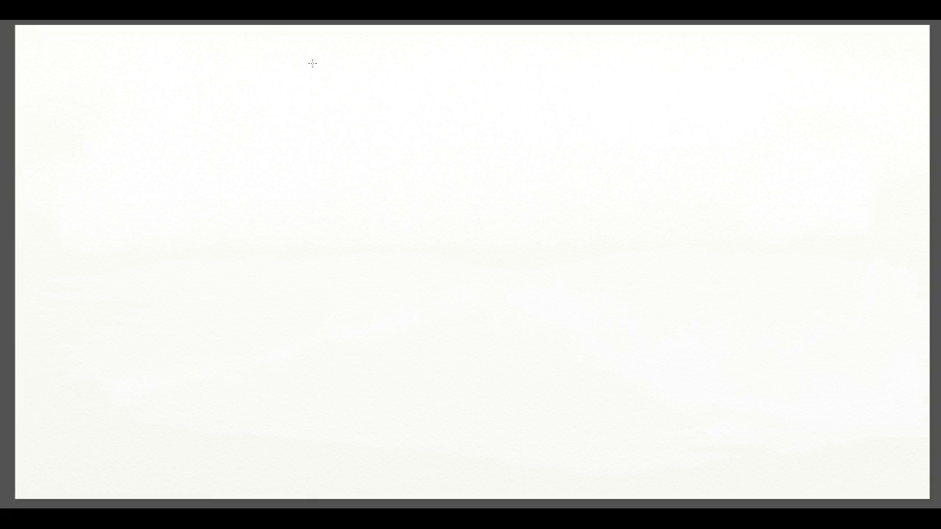
- Set the paint colour to black (RGB 0, 0, 0) and shift its hue to blue
click(206, 15)
click(256, 112)
click(169, 15)
drag(59, 92, 32, 101)
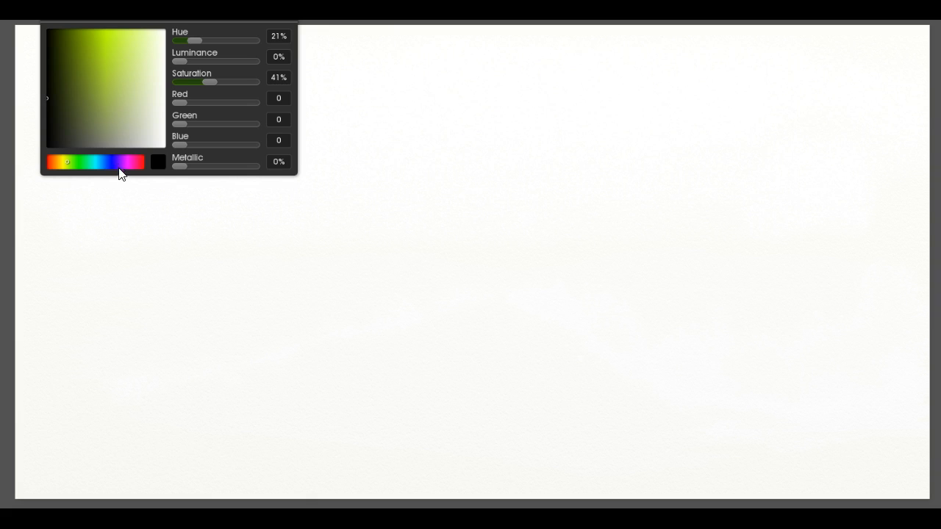
click(109, 163)
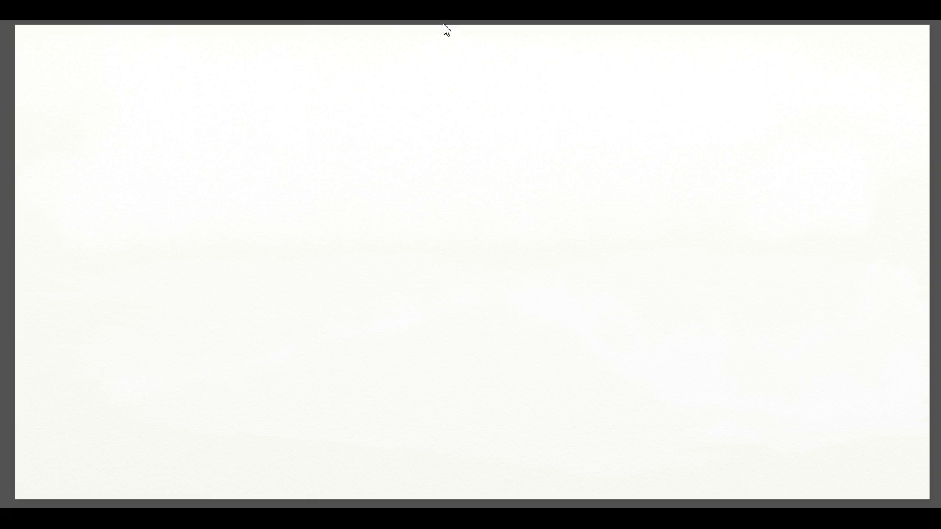